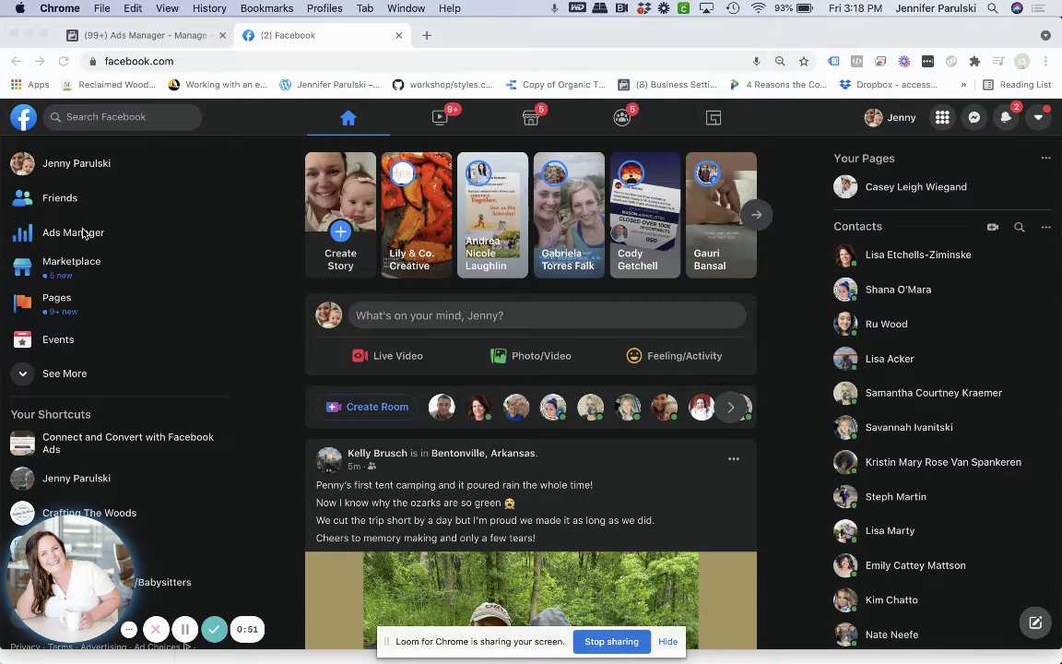
Show the Facebook menu of tools and create options, and switch to the campaign list in Ads Manager
left_click(65, 247)
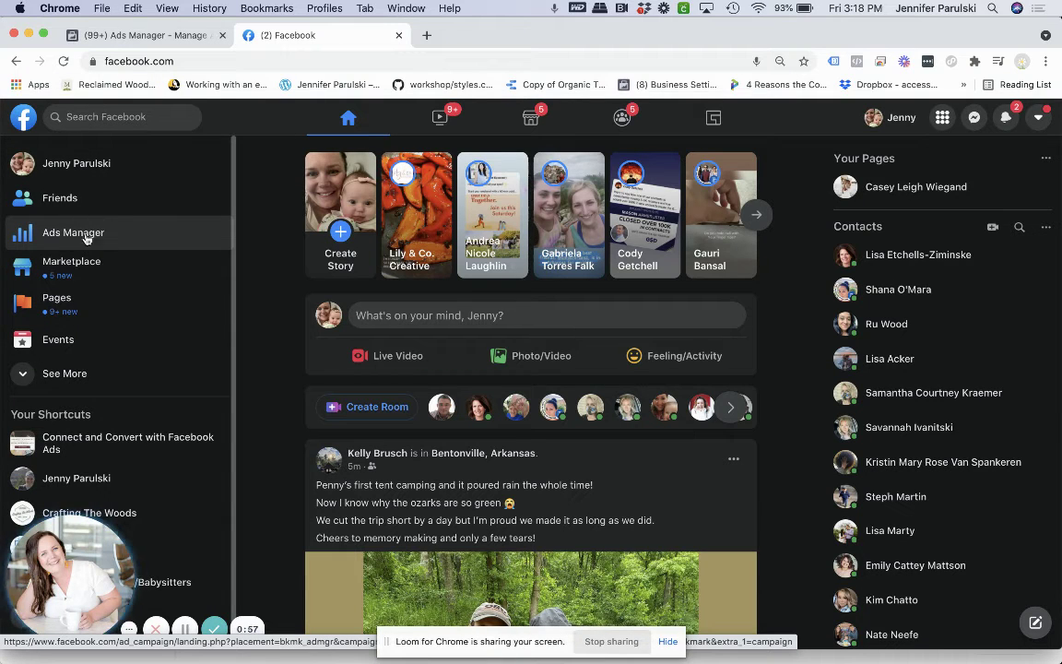
left_click(950, 117)
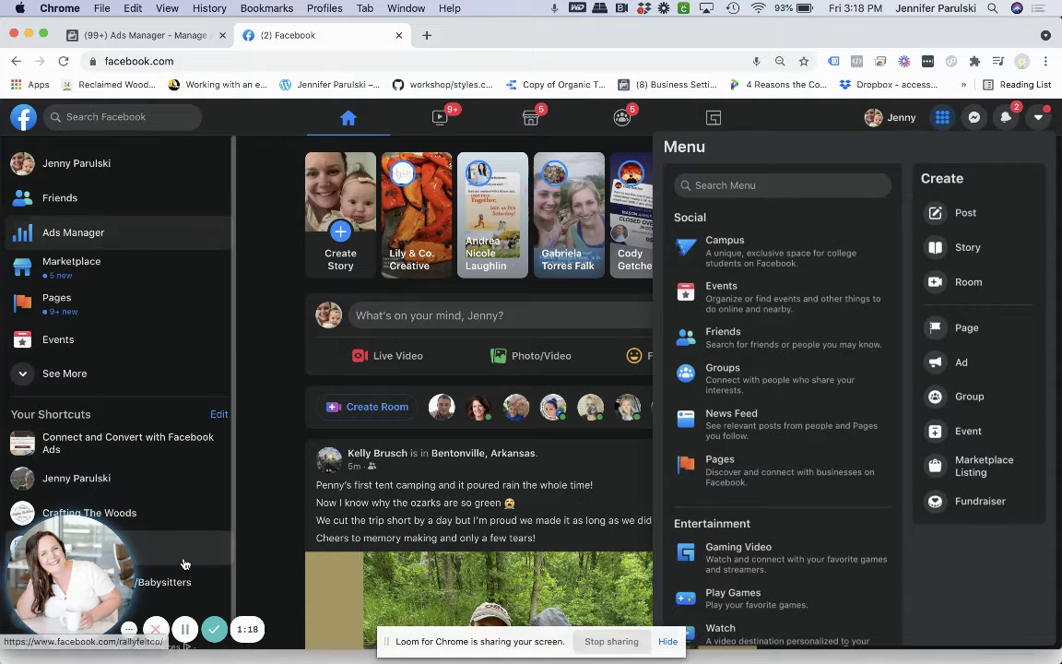
left_click(185, 630)
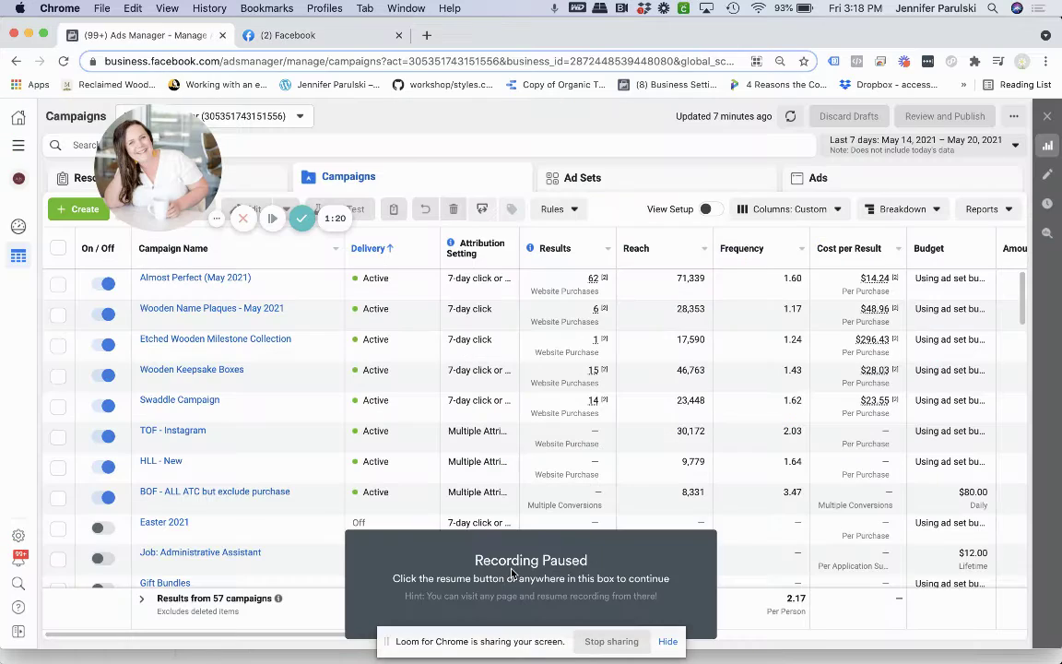
left_click(464, 509)
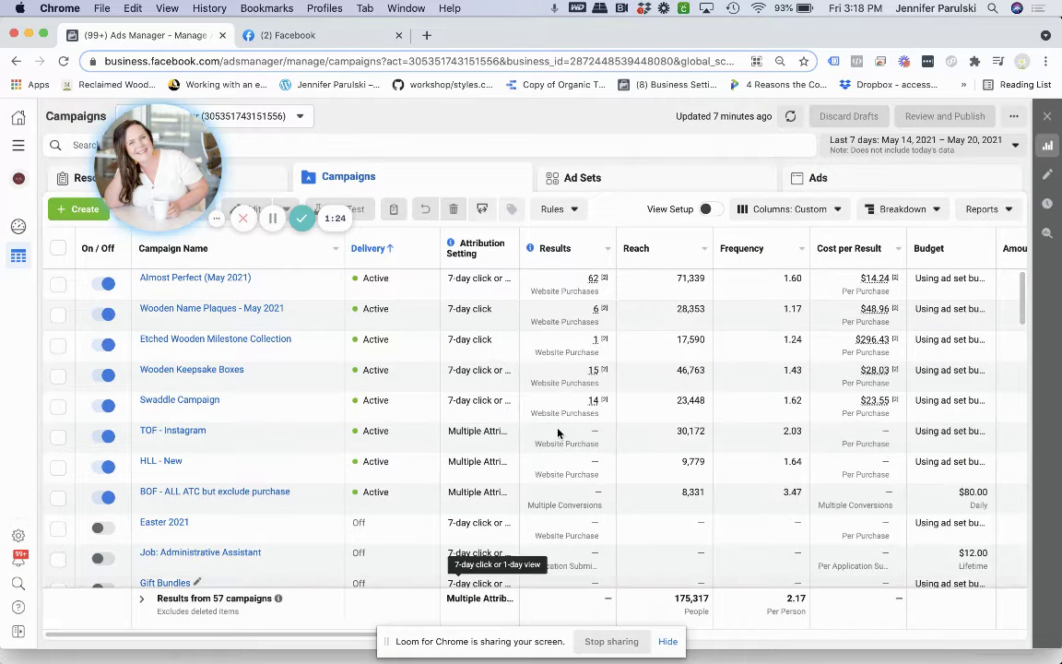
mouse_move(558, 432)
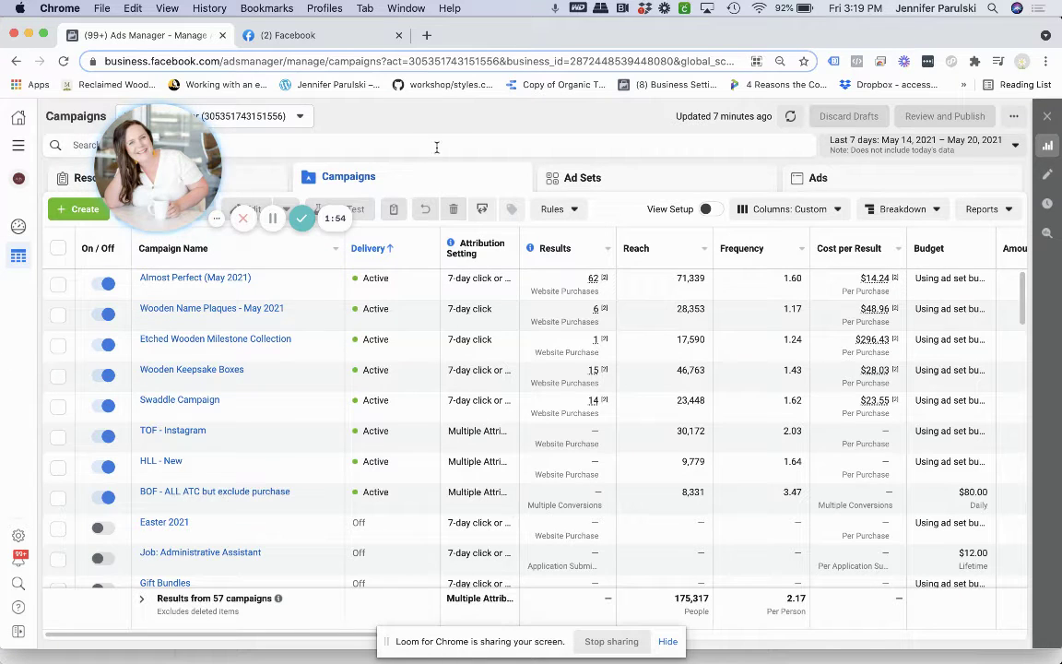
Look through the full list of business tools, covering the business management, advertising, reporting and sales sections, and return to the campaign list
left_click(16, 145)
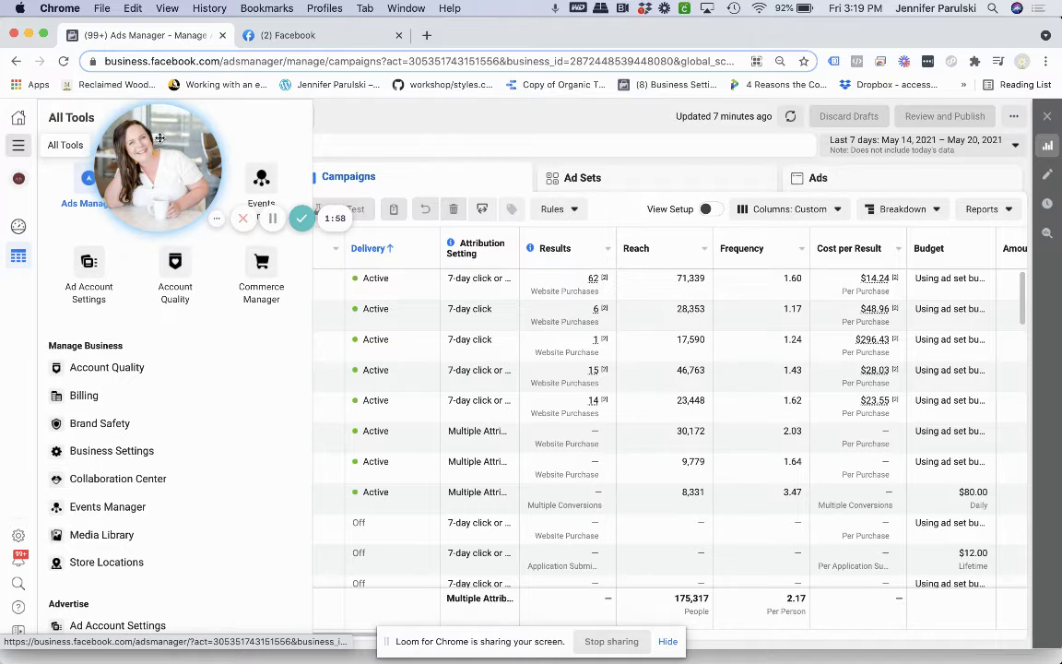
left_click_drag(160, 138, 476, 142)
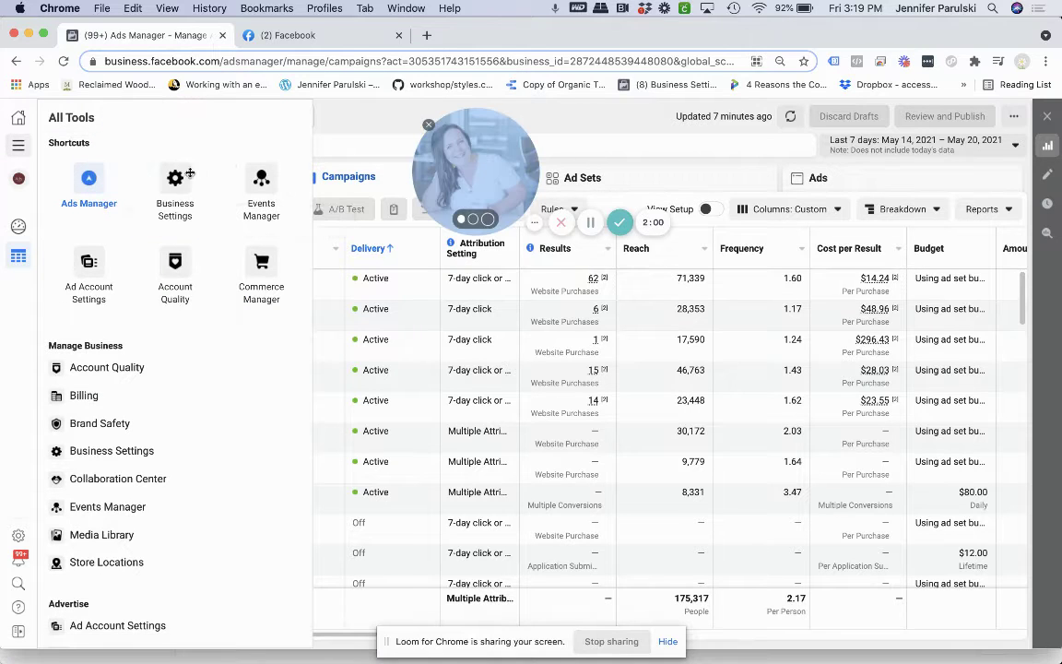
left_click(20, 146)
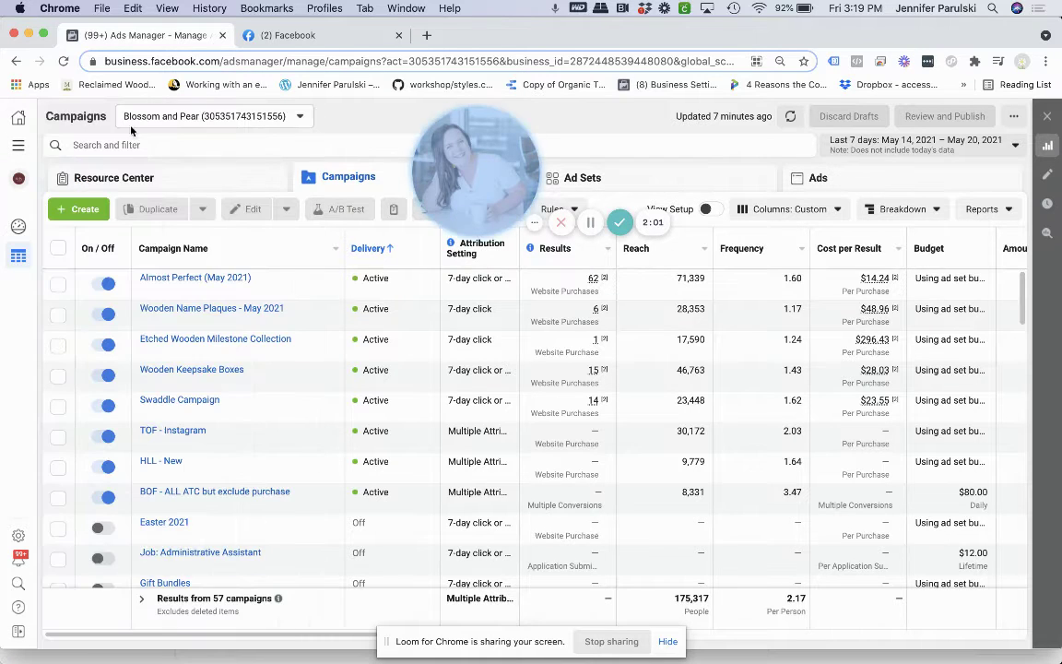
left_click(25, 154)
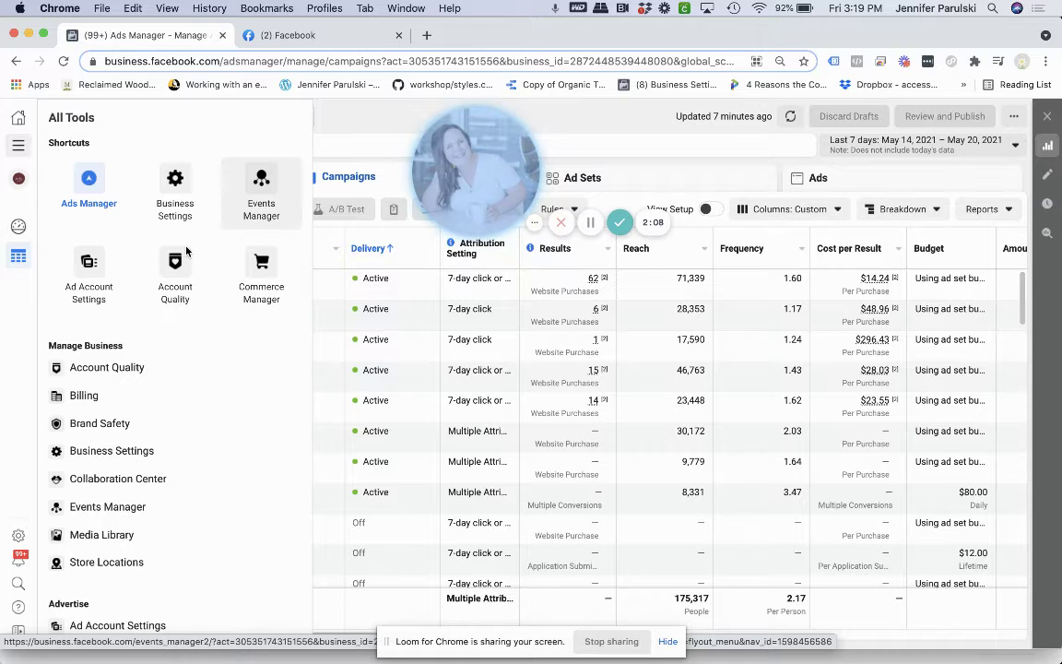
scroll(184, 253, "down", 5)
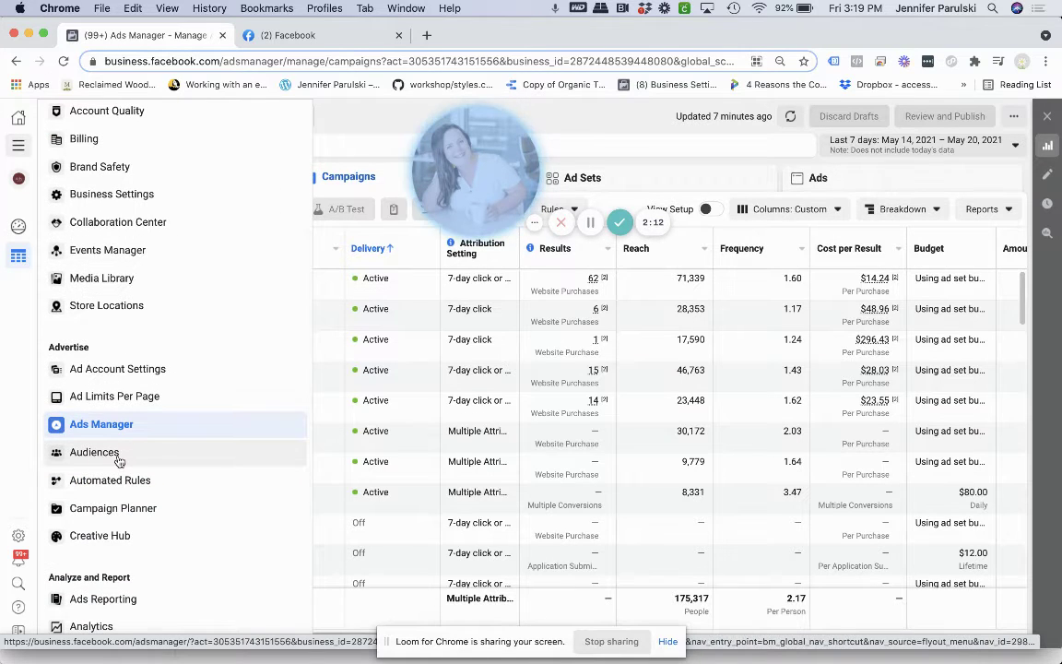
scroll(118, 461, "down", 5)
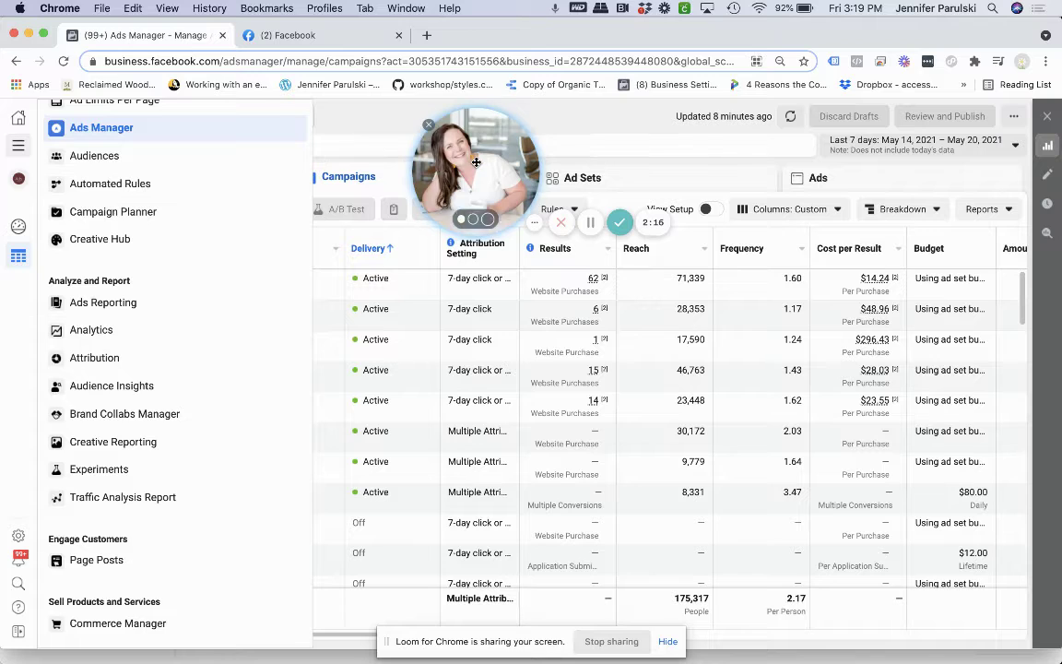
left_click(330, 407)
left_click_drag(328, 419, 328, 422)
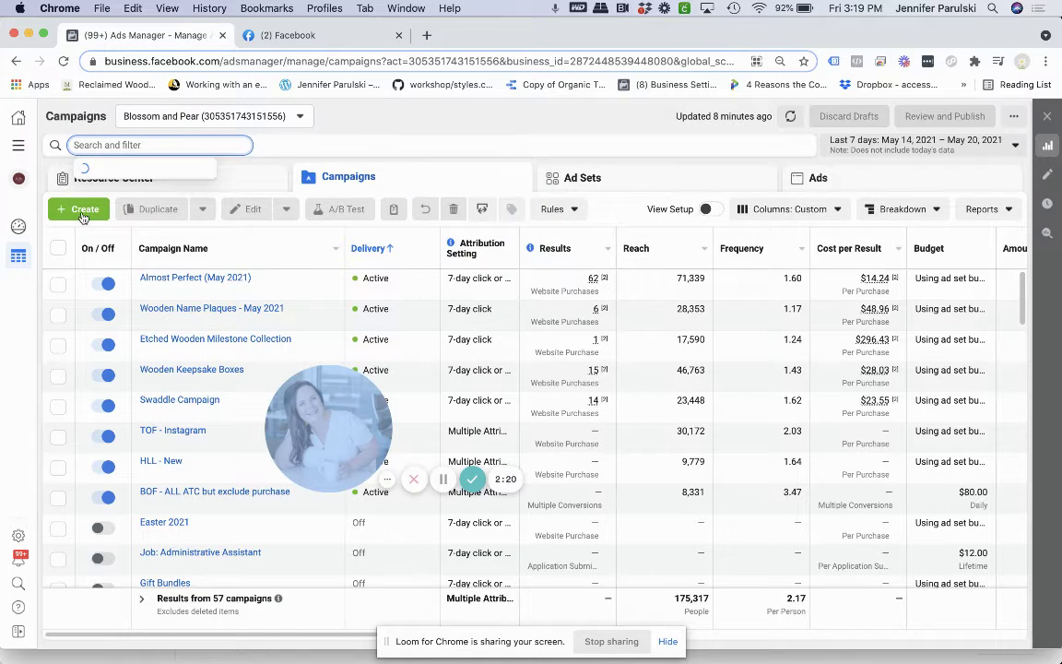
left_click(424, 118)
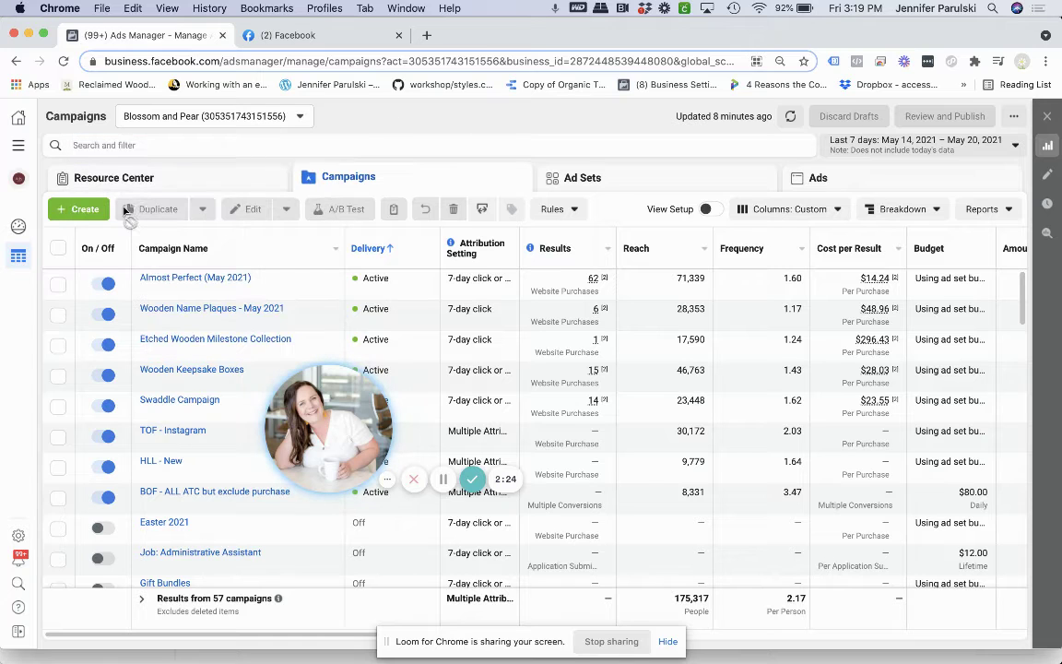
Create a new campaign with the Auction buying type and the Conversions objective
left_click(89, 210)
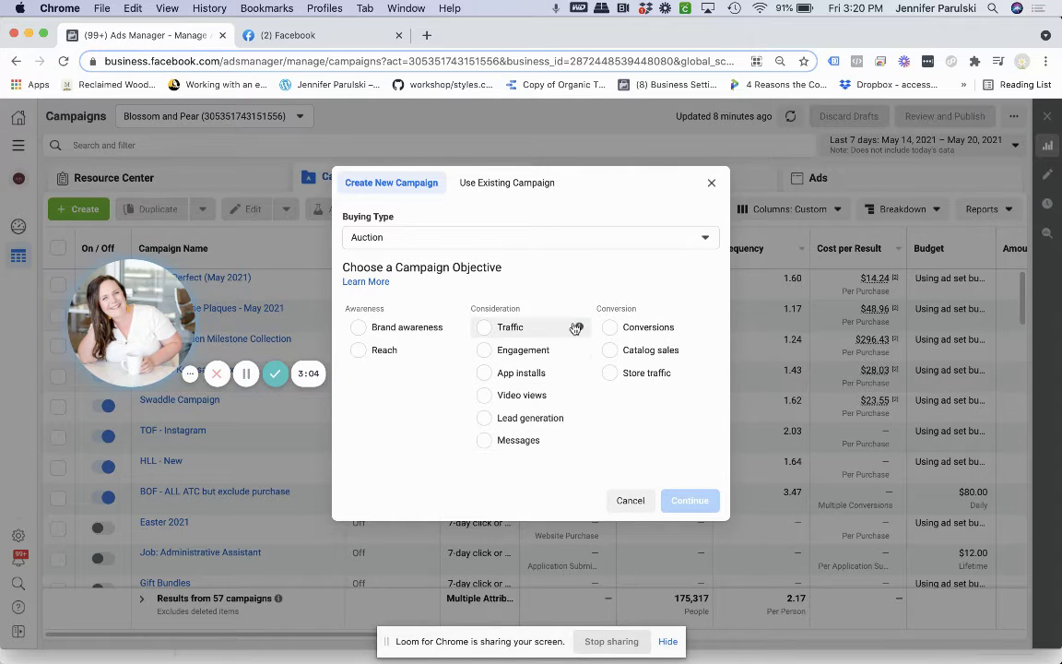
mouse_move(580, 330)
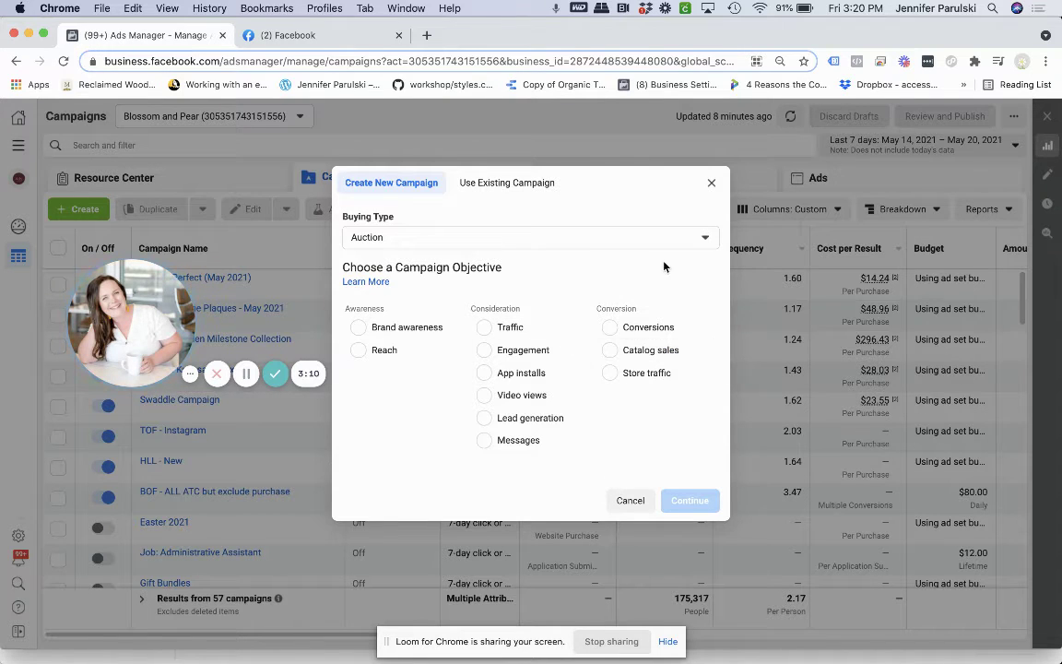
left_click(643, 328)
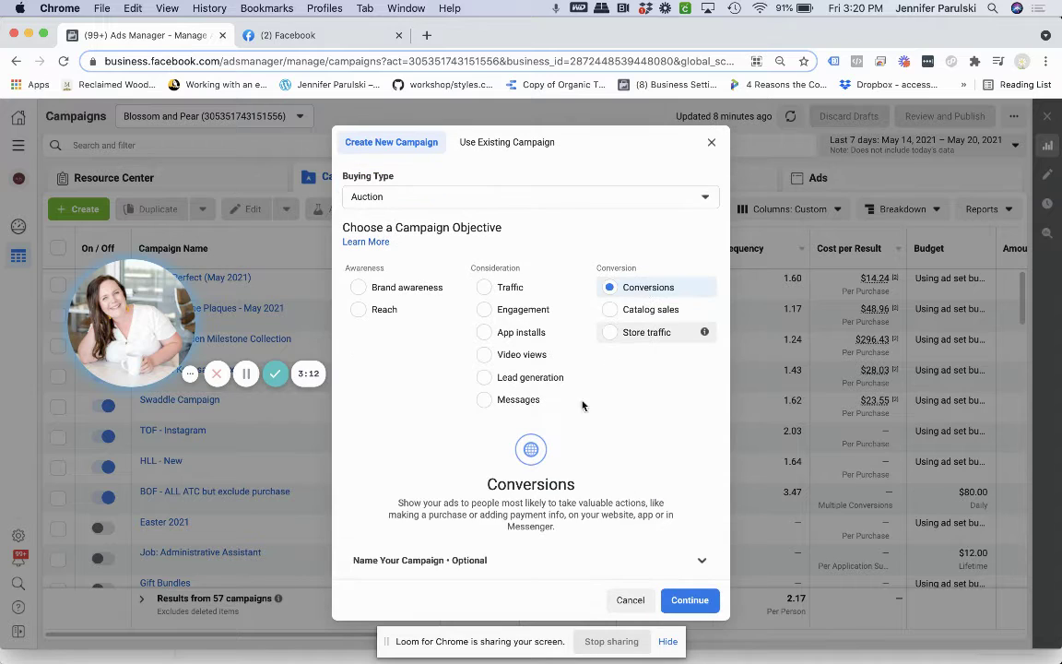
left_click(700, 611)
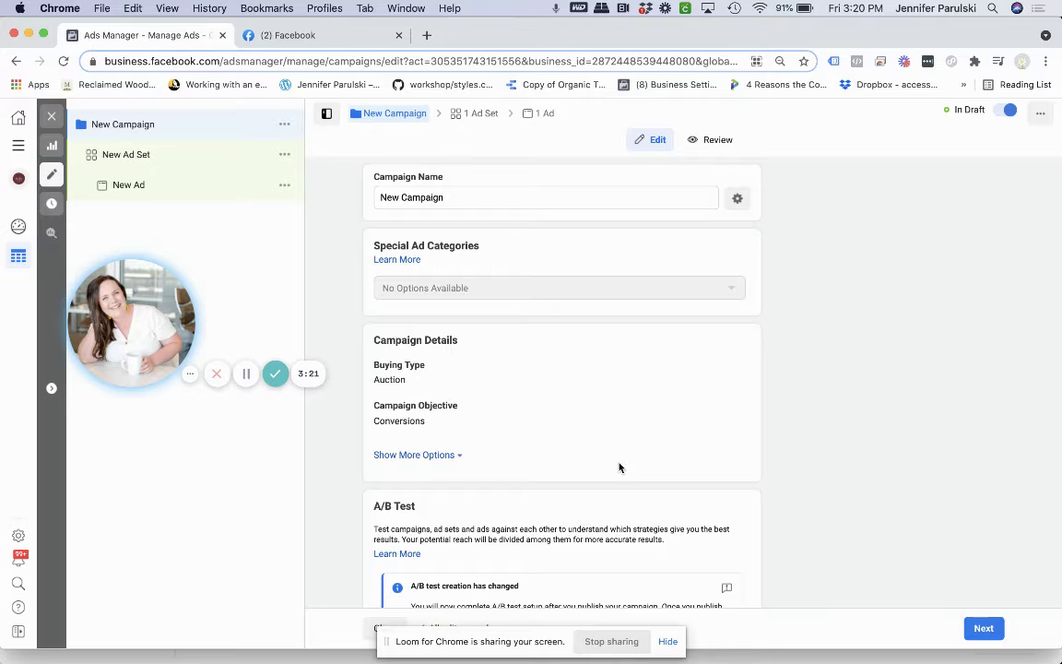
Review the new campaign's details, A/B test and budget optimization settings, and continue to its ad set
scroll(619, 467, "down", 2)
scroll(619, 467, "down", 2)
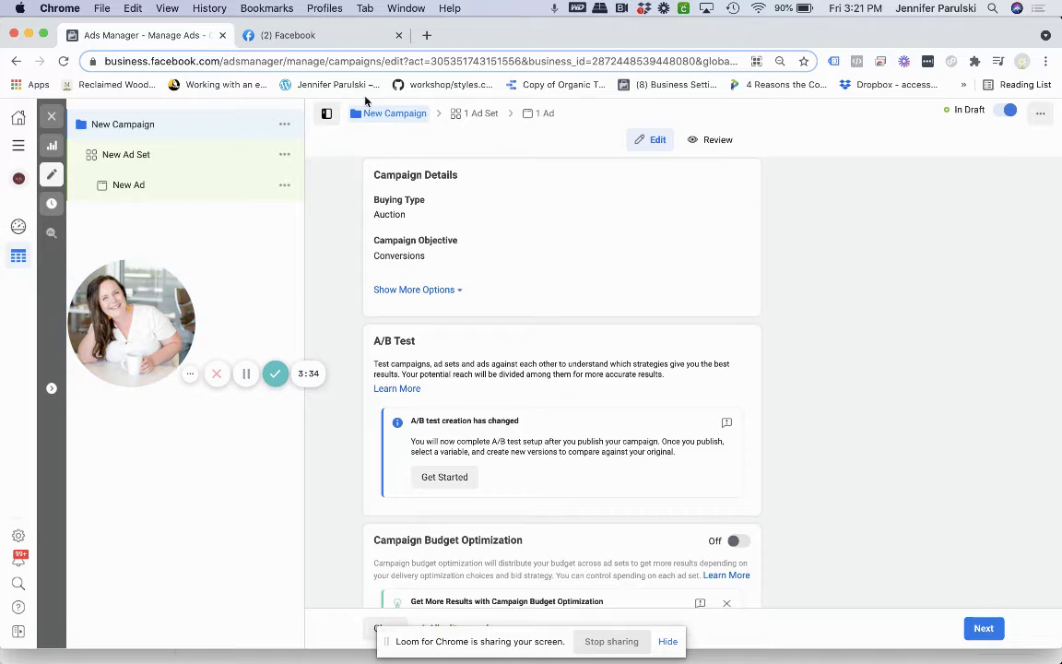
left_click(983, 629)
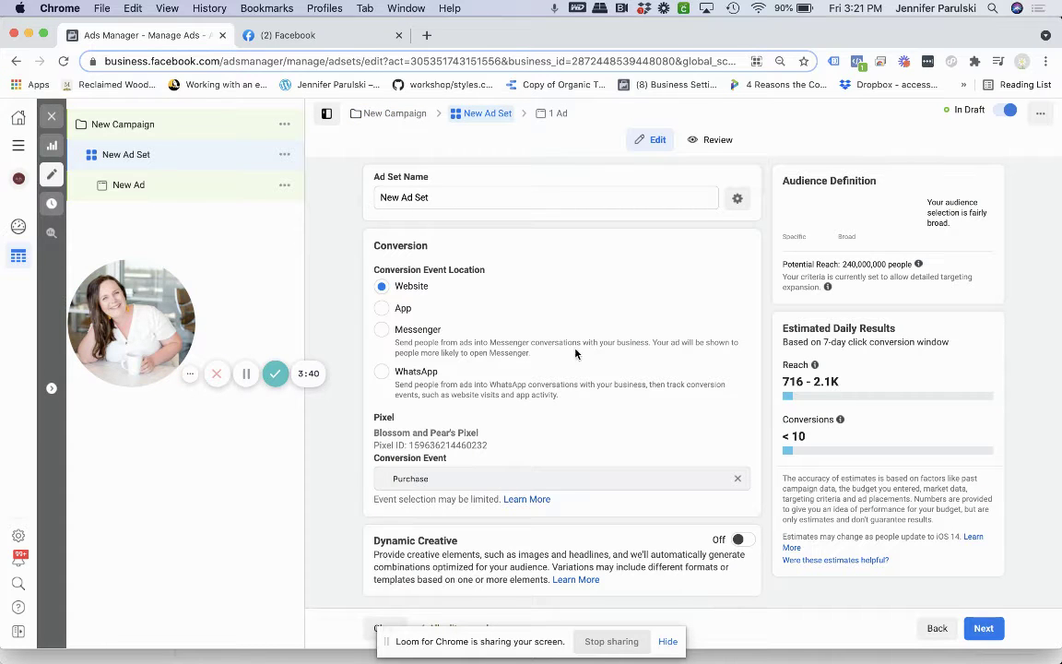
Examine the new ad set's conversion, dynamic creative, offer, budget, schedule and audience settings
scroll(576, 353, "down", 1)
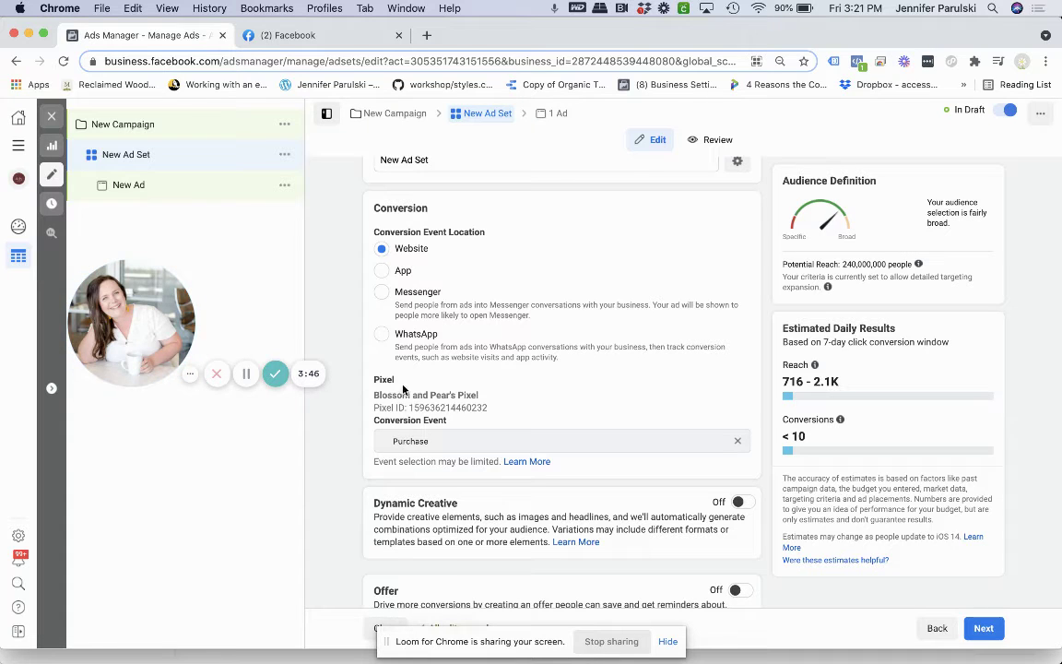
scroll(381, 405, "down", 2)
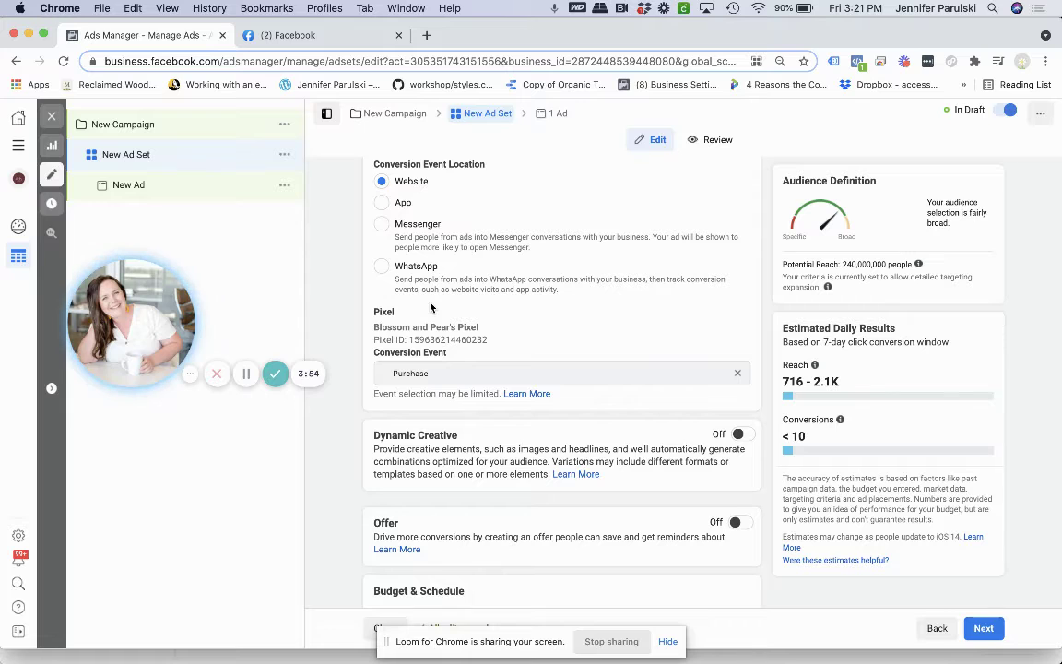
scroll(429, 307, "down", 1)
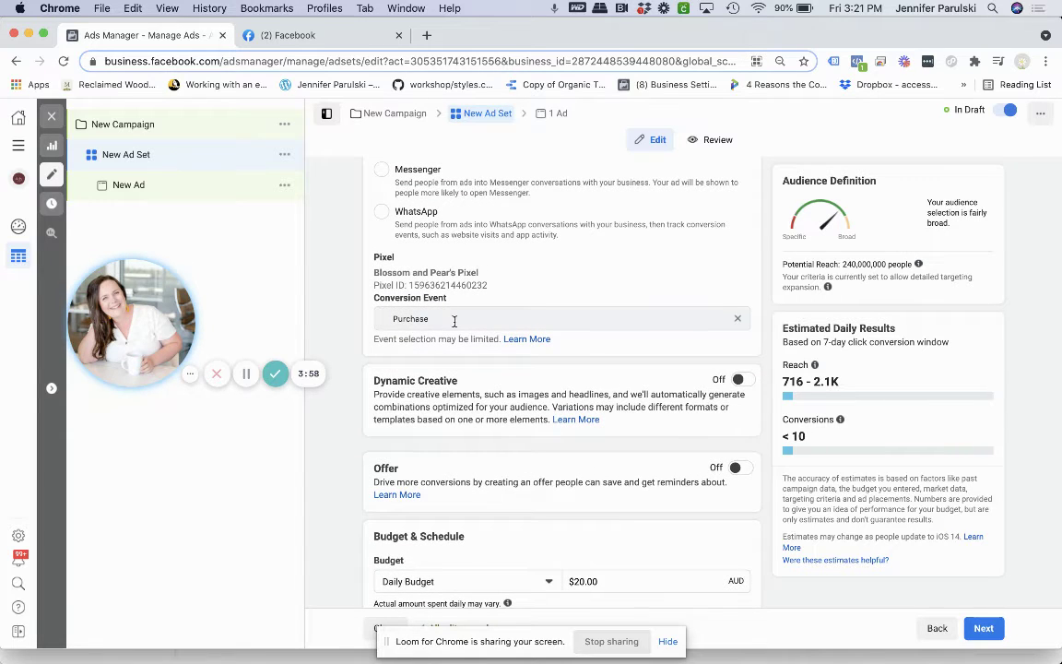
scroll(409, 288, "down", 2)
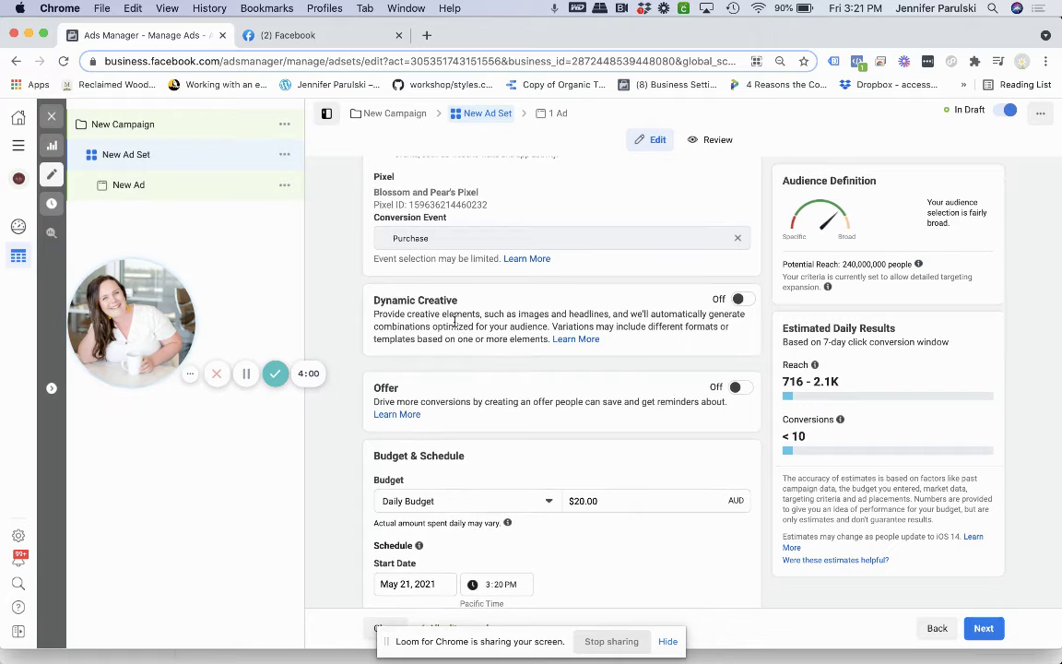
scroll(454, 320, "down", 1)
scroll(627, 462, "down", 3)
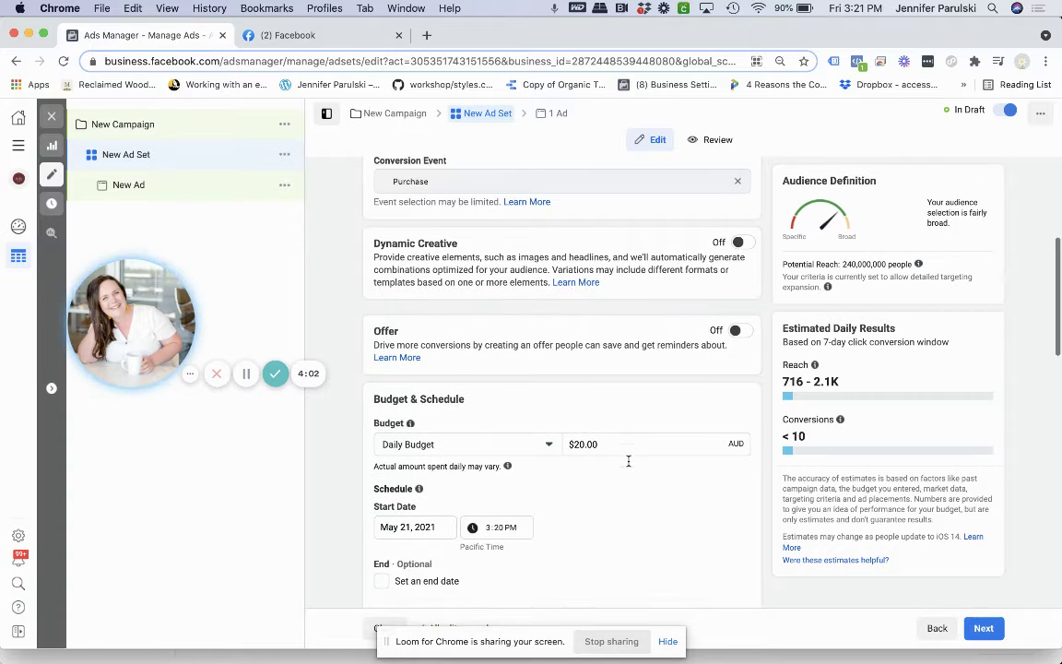
scroll(554, 429, "down", 8)
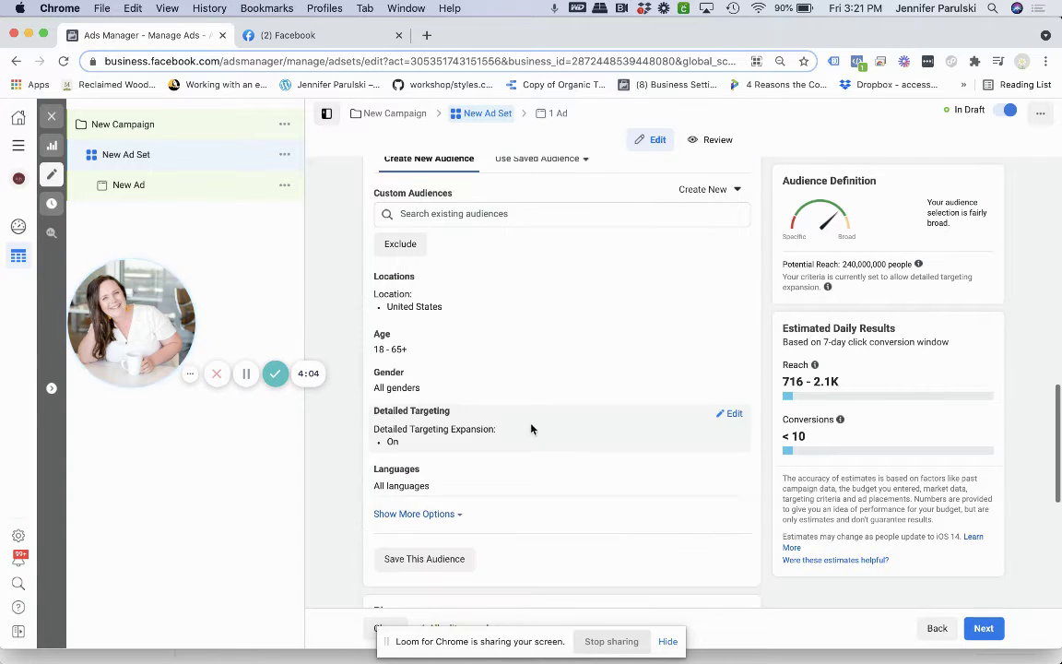
scroll(508, 439, "down", 8)
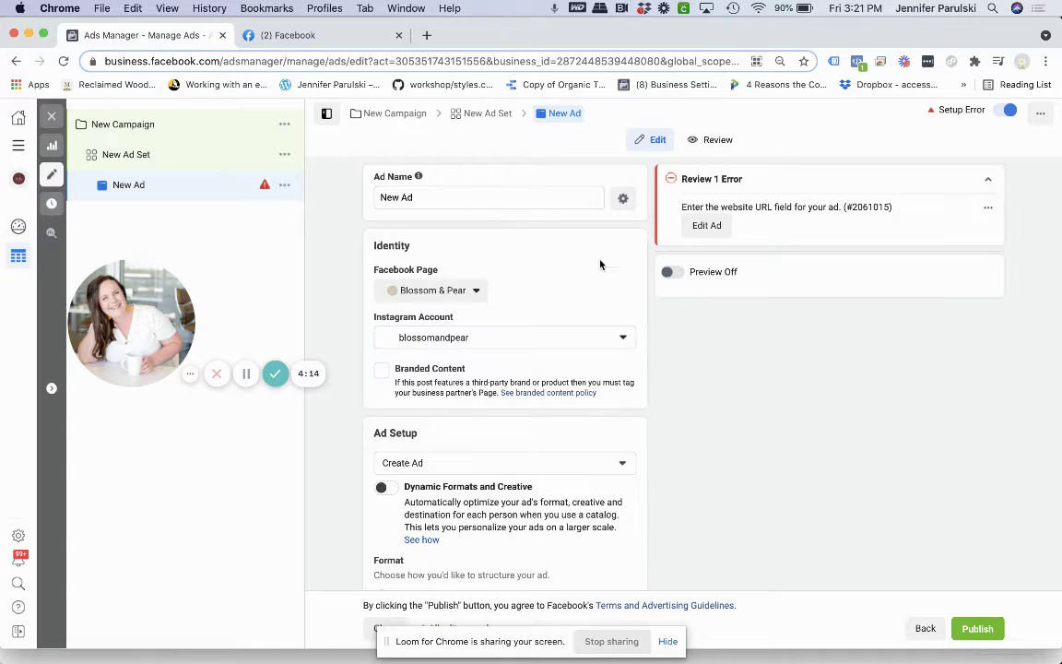
Examine the new ad's identity, setup, format and creative settings
scroll(601, 275, "down", 1)
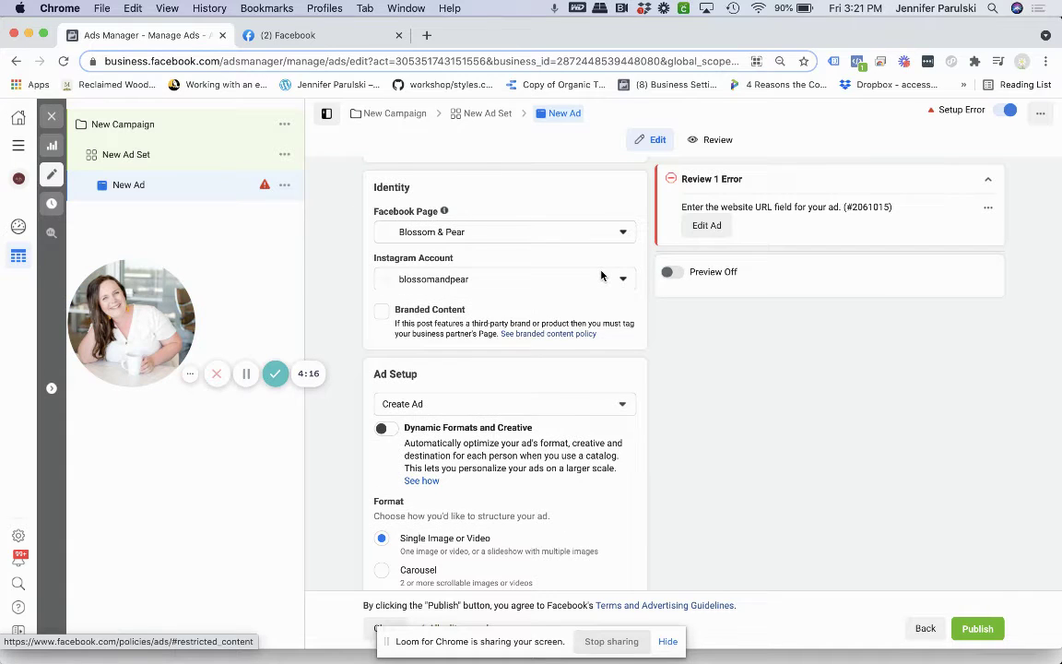
scroll(600, 274, "down", 5)
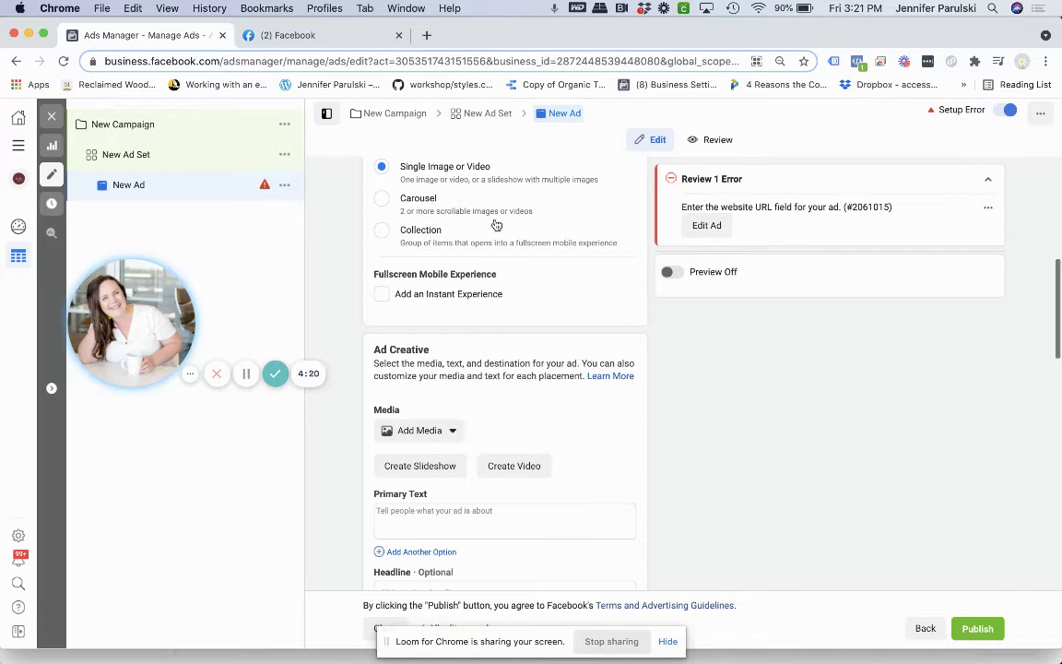
scroll(711, 493, "down", 1)
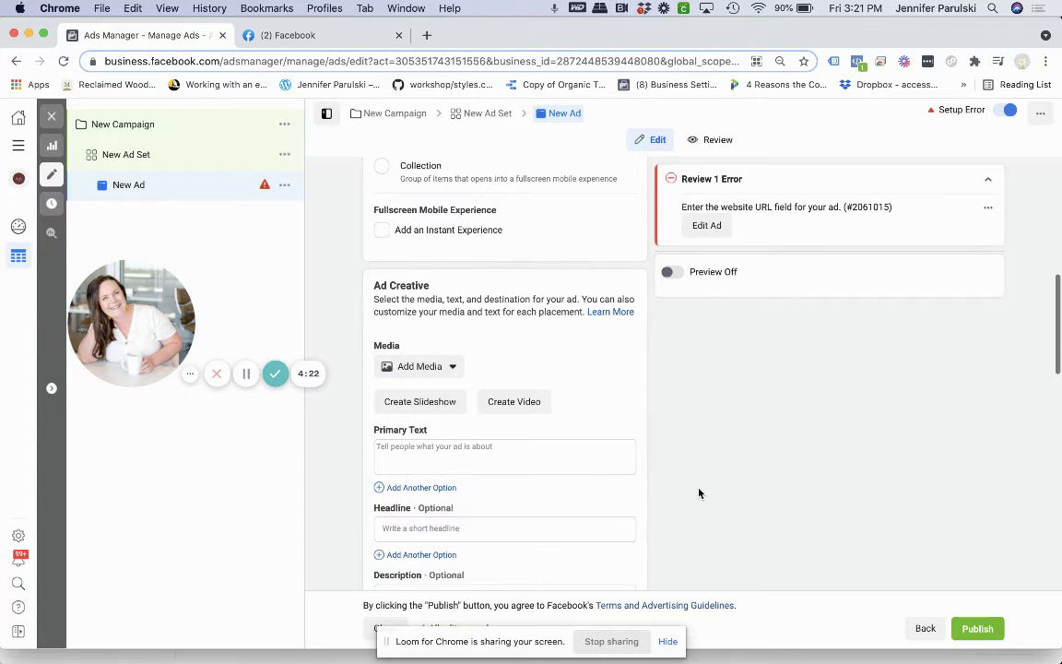
scroll(492, 464, "down", 1)
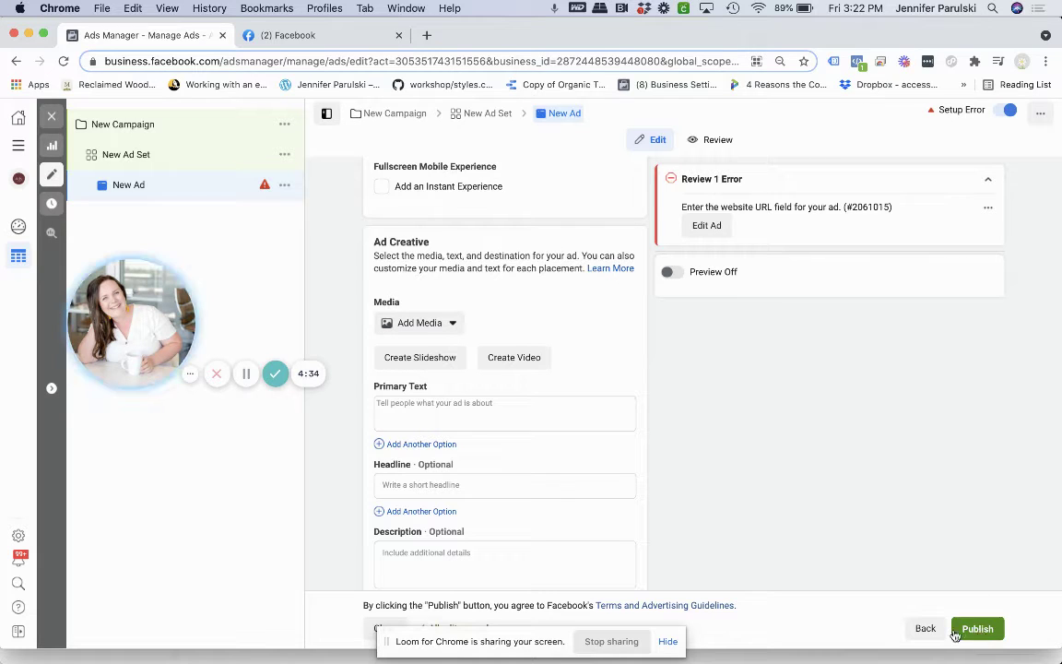
Leave the ad editor without publishing, discarding all draft items in the ad account, and return to the campaign list
left_click(52, 120)
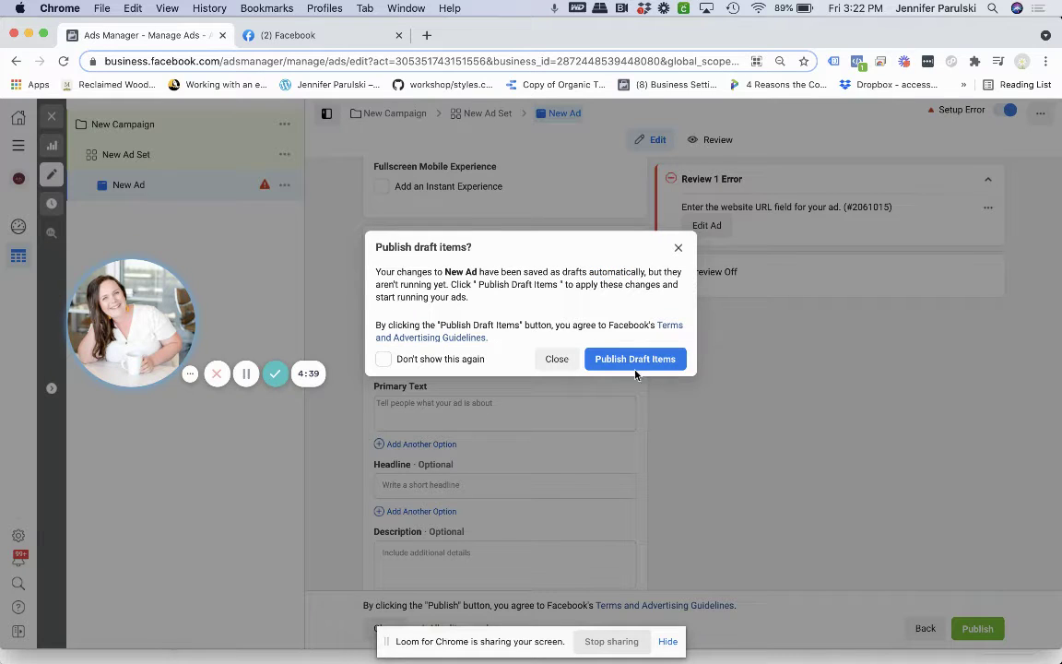
left_click(559, 360)
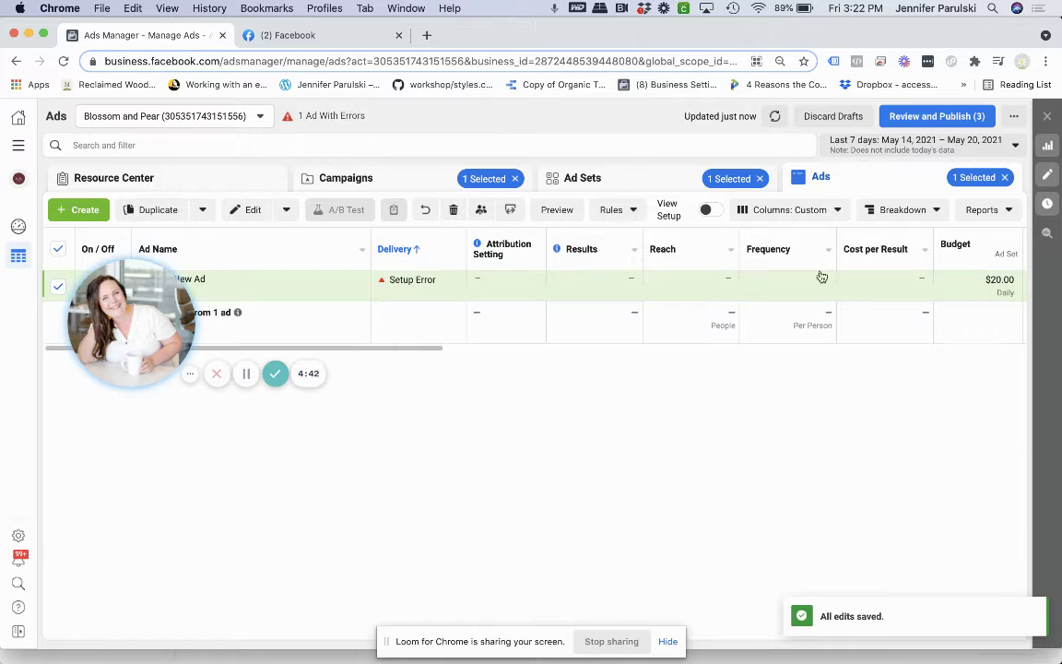
left_click(831, 122)
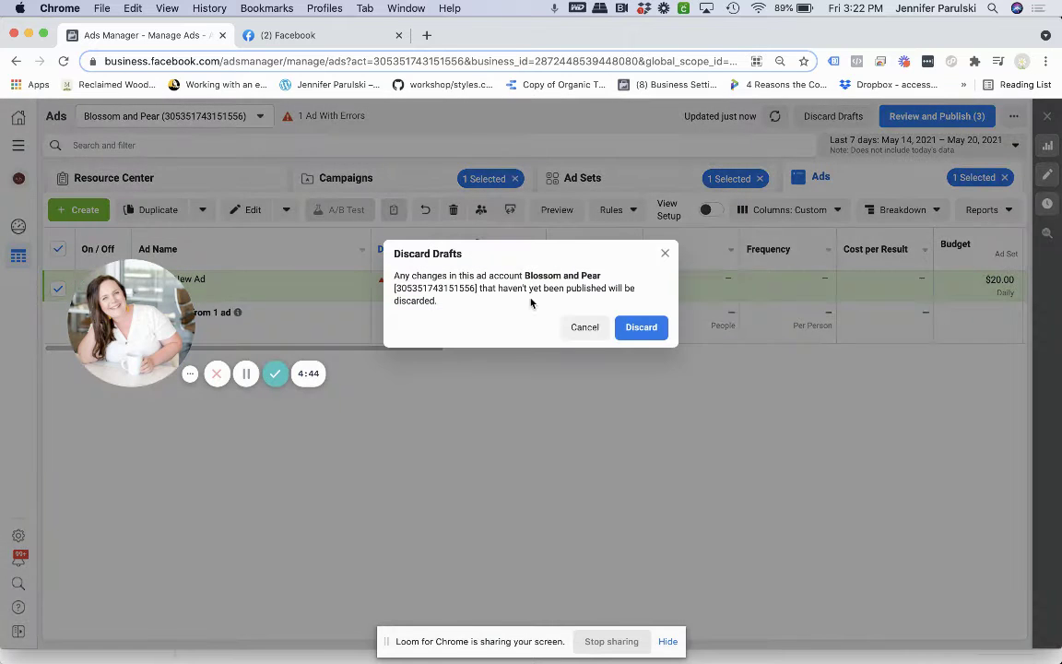
left_click(638, 328)
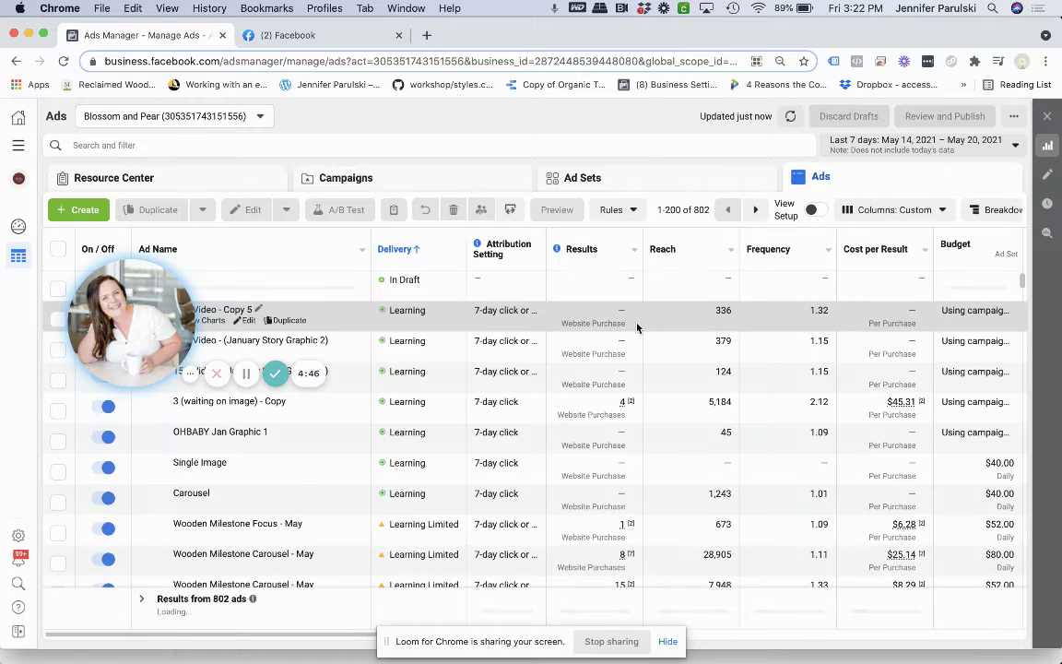
left_click(469, 187)
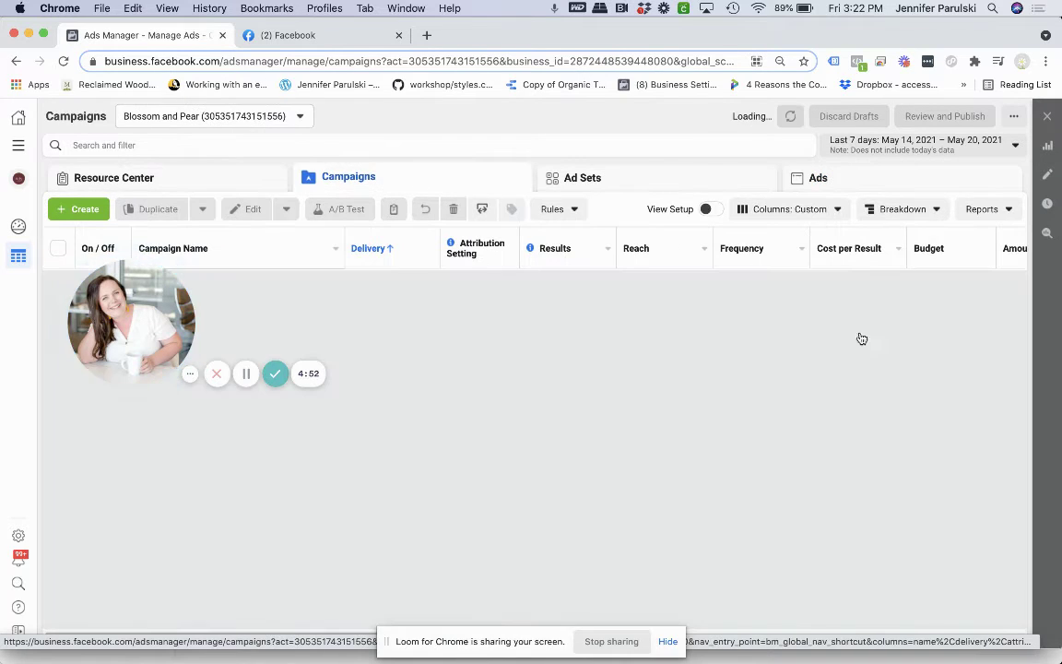
left_click(826, 211)
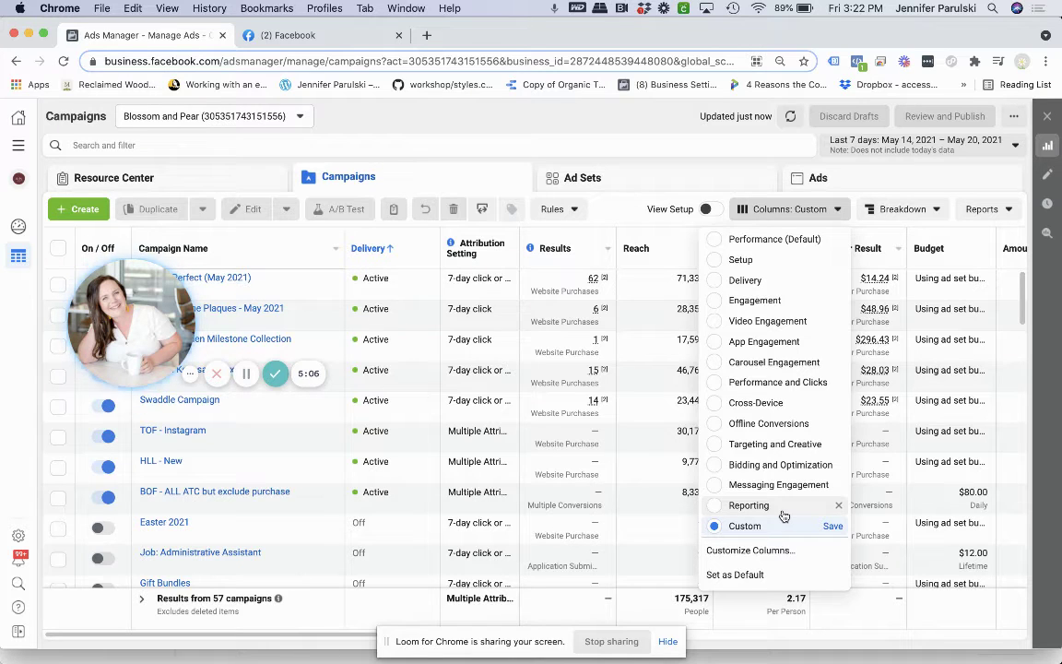
left_click(799, 557)
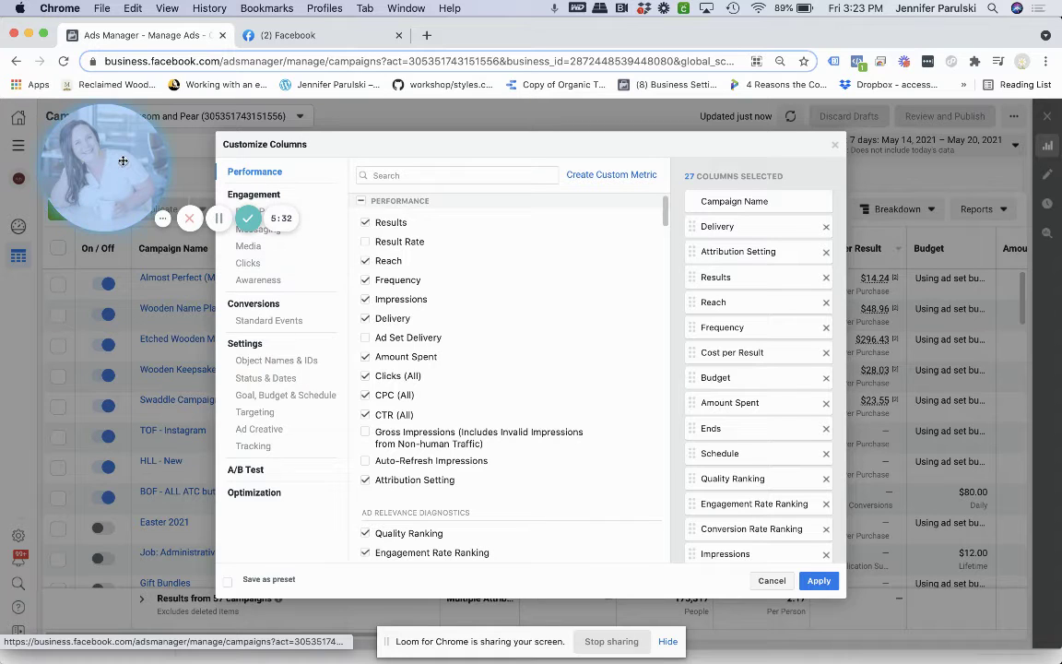
left_click_drag(123, 161, 98, 501)
left_click_drag(225, 389, 133, 159)
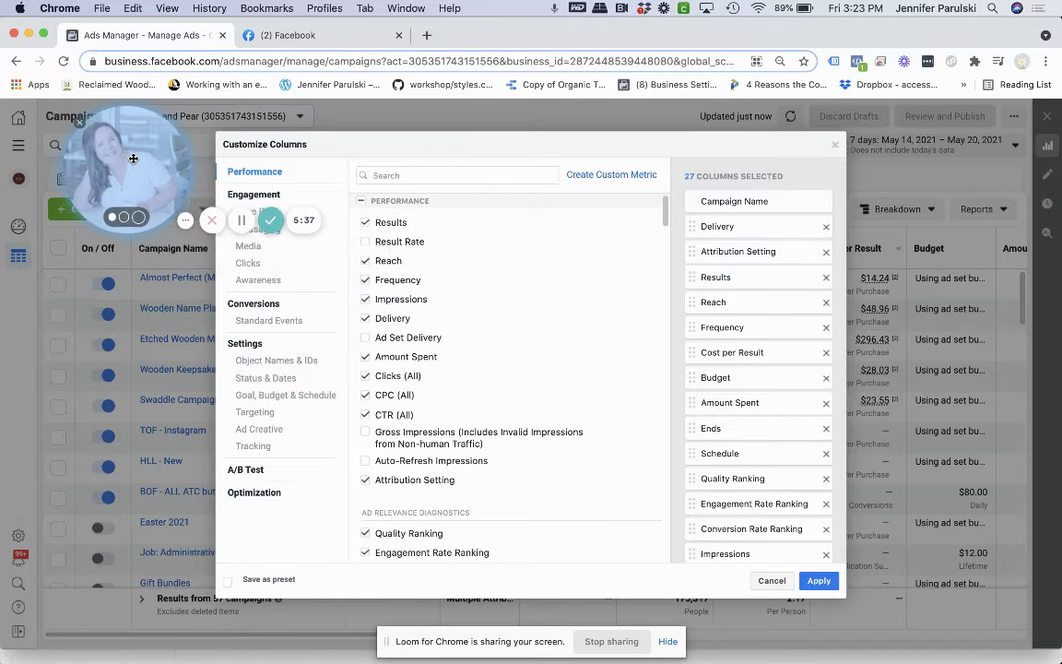
left_click(397, 175)
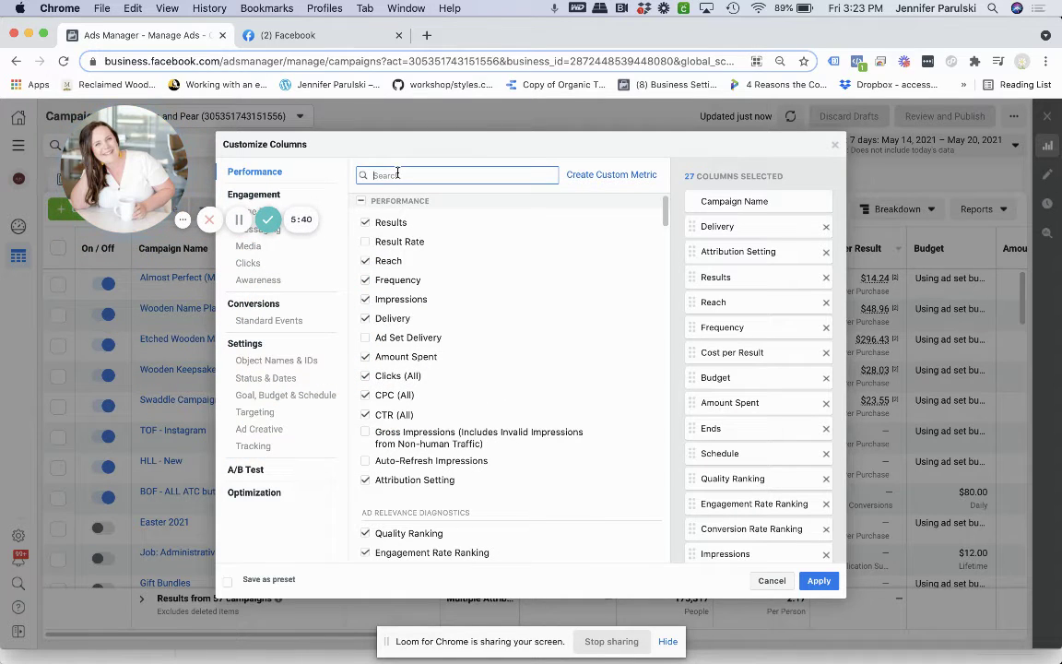
type("Purchase")
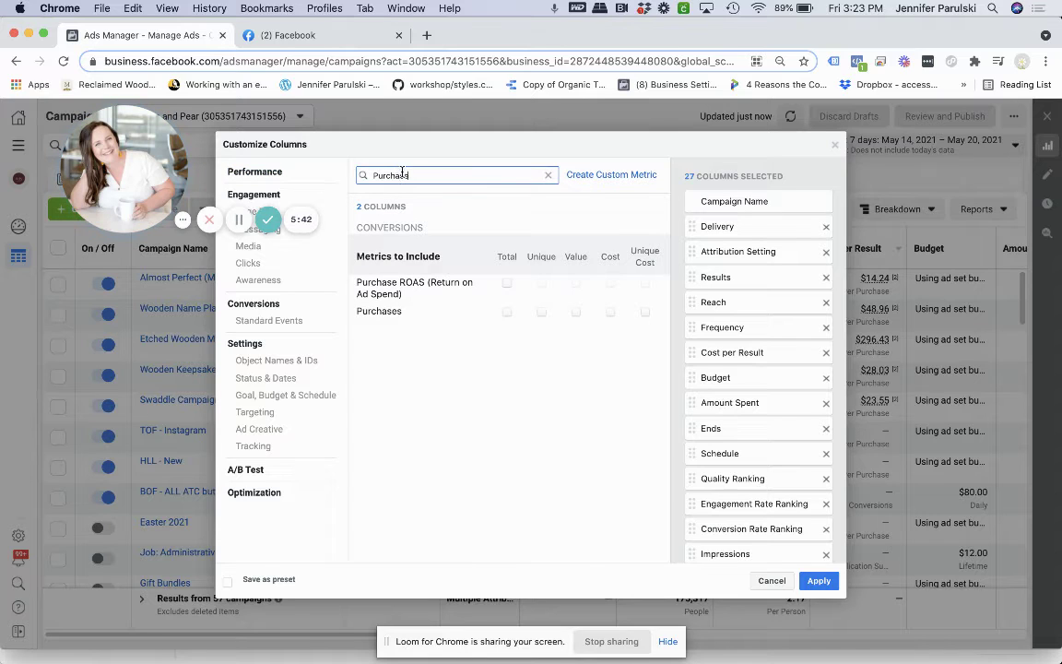
left_click(507, 313)
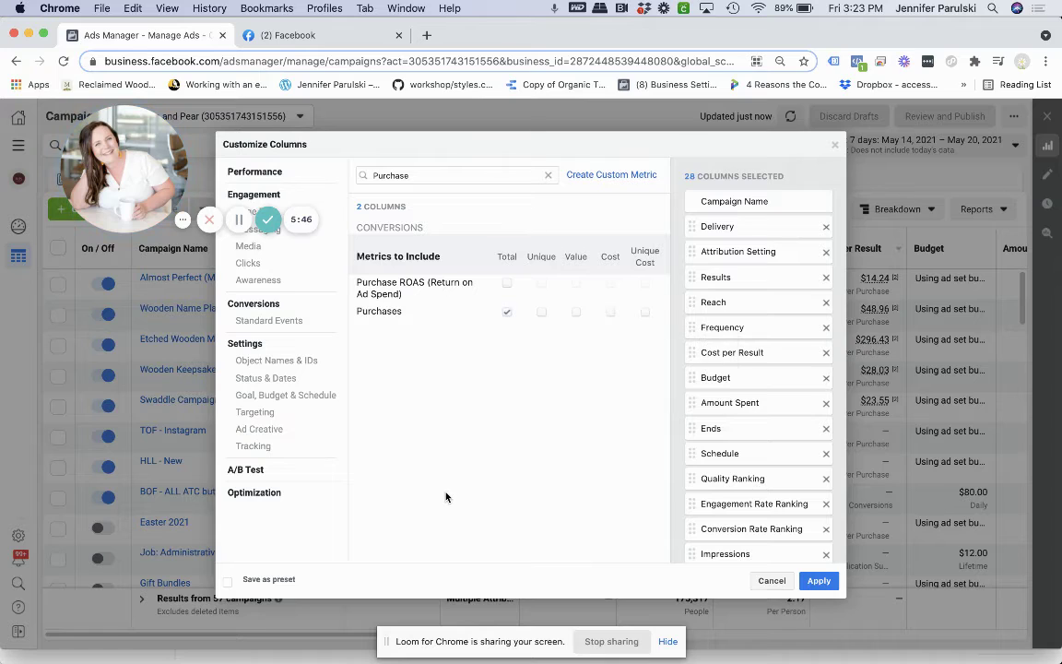
left_click(577, 312)
left_click(510, 285)
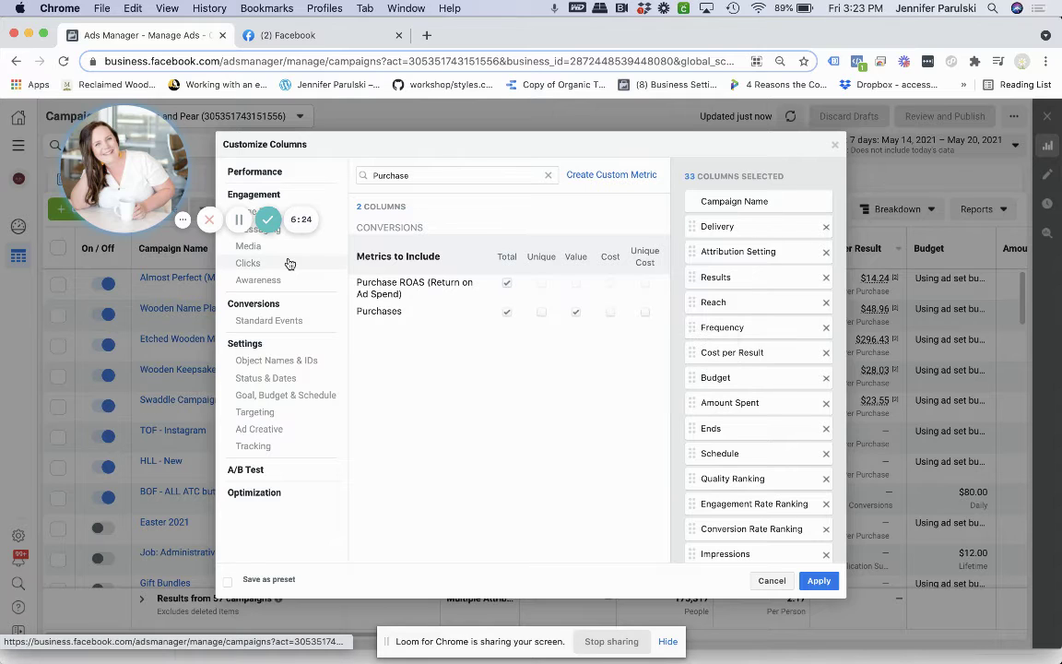
left_click(238, 224)
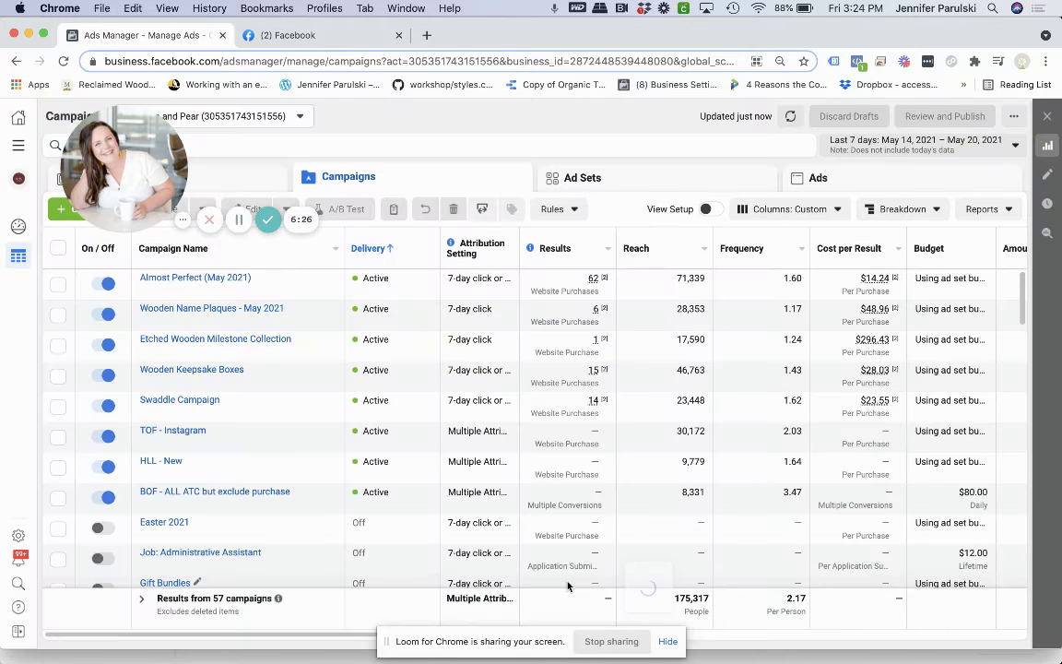
Open the column customization for the campaign list and move the Reach column below Frequency
left_click(785, 210)
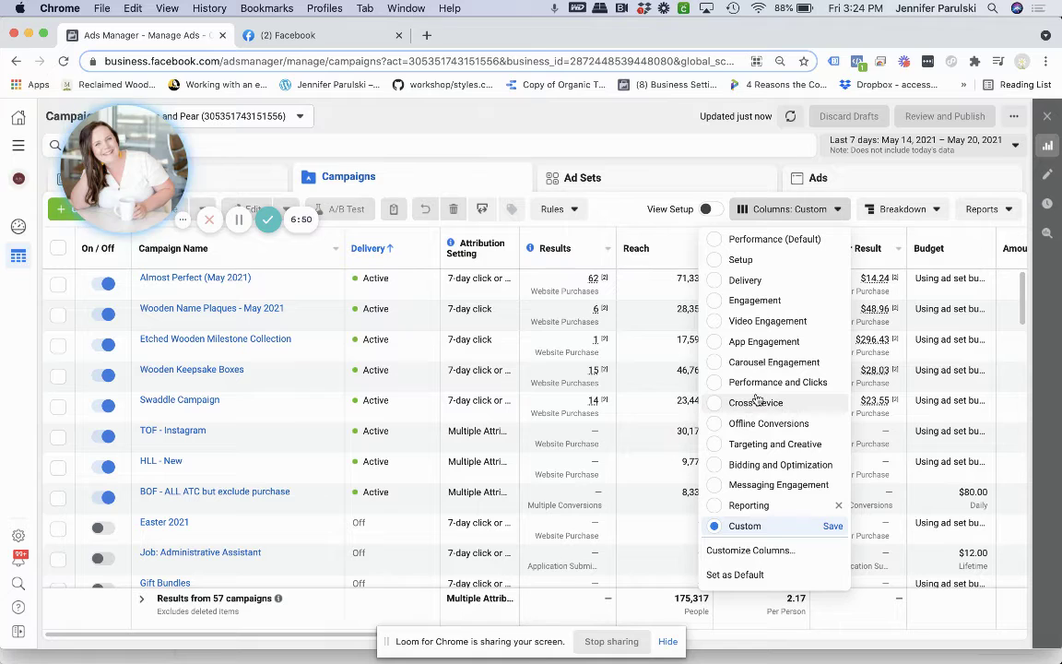
left_click(799, 555)
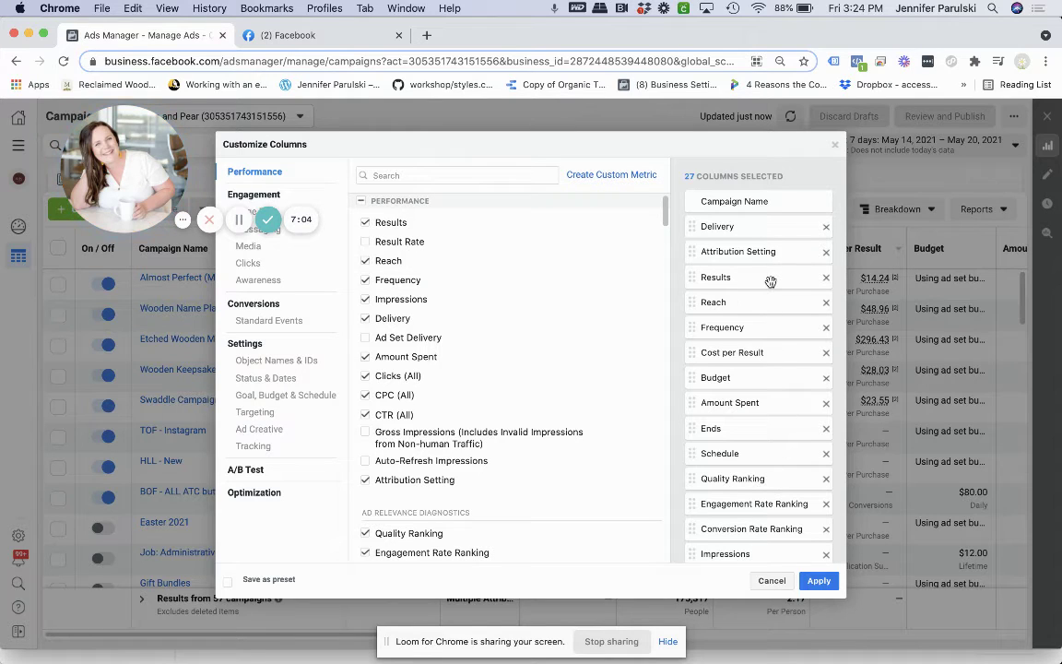
left_click_drag(710, 303, 707, 341)
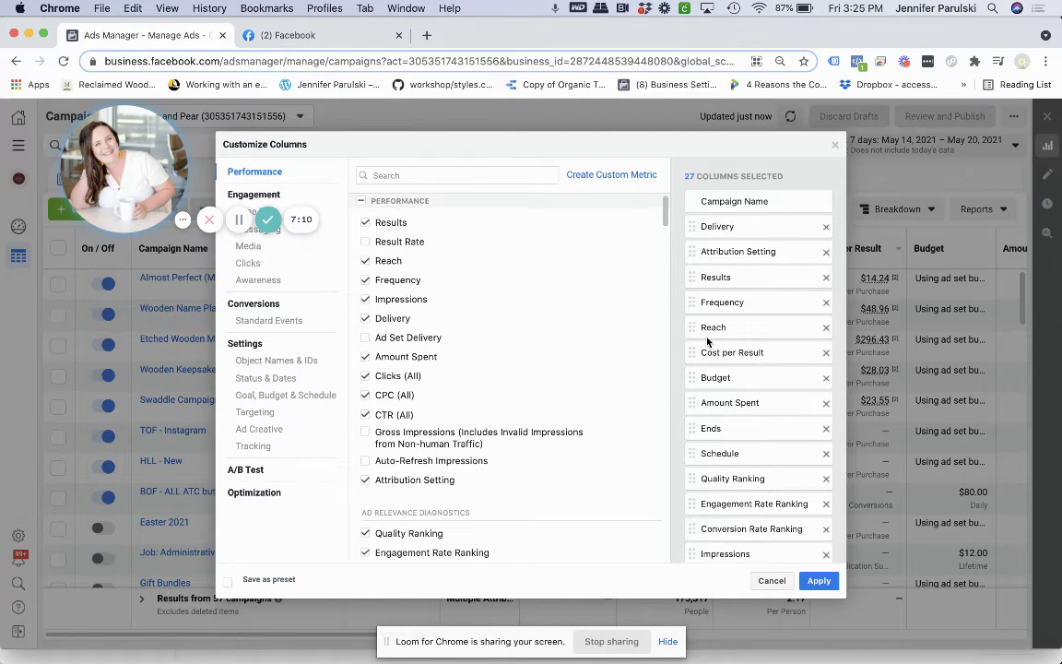
Add the total Adds to Cart metric from the standard conversion events to the selected columns
scroll(707, 341, "down", 5)
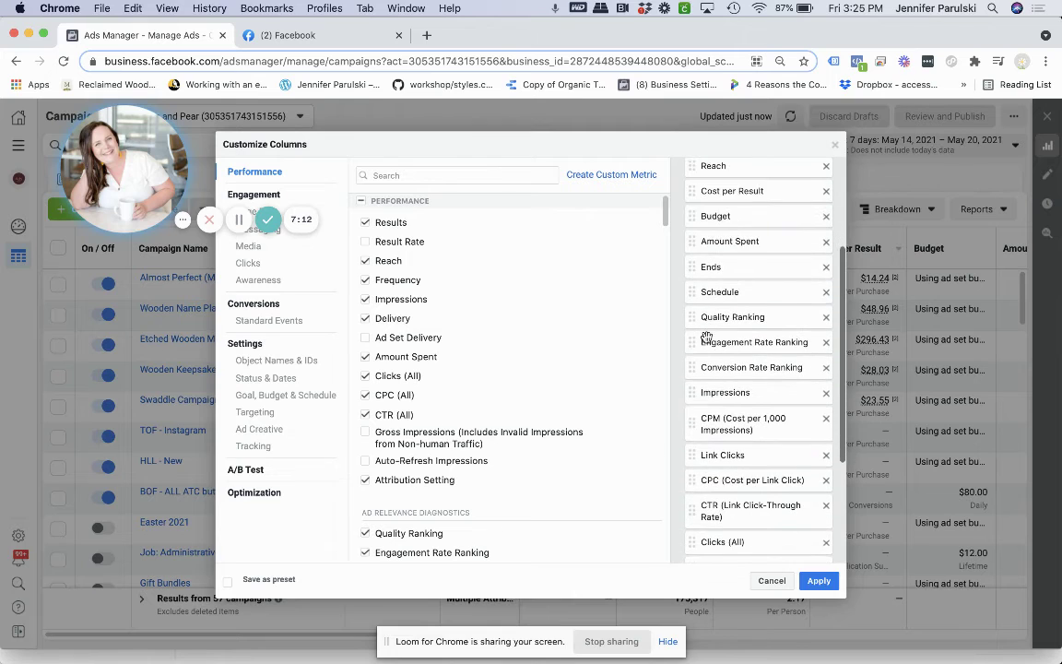
scroll(707, 337, "down", 5)
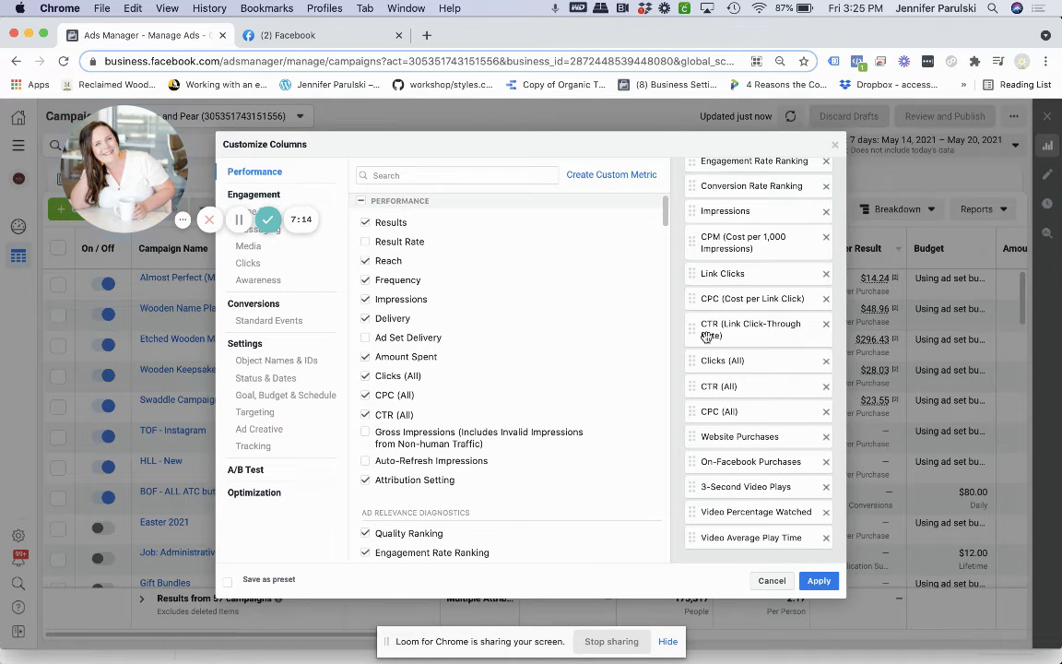
left_click(267, 321)
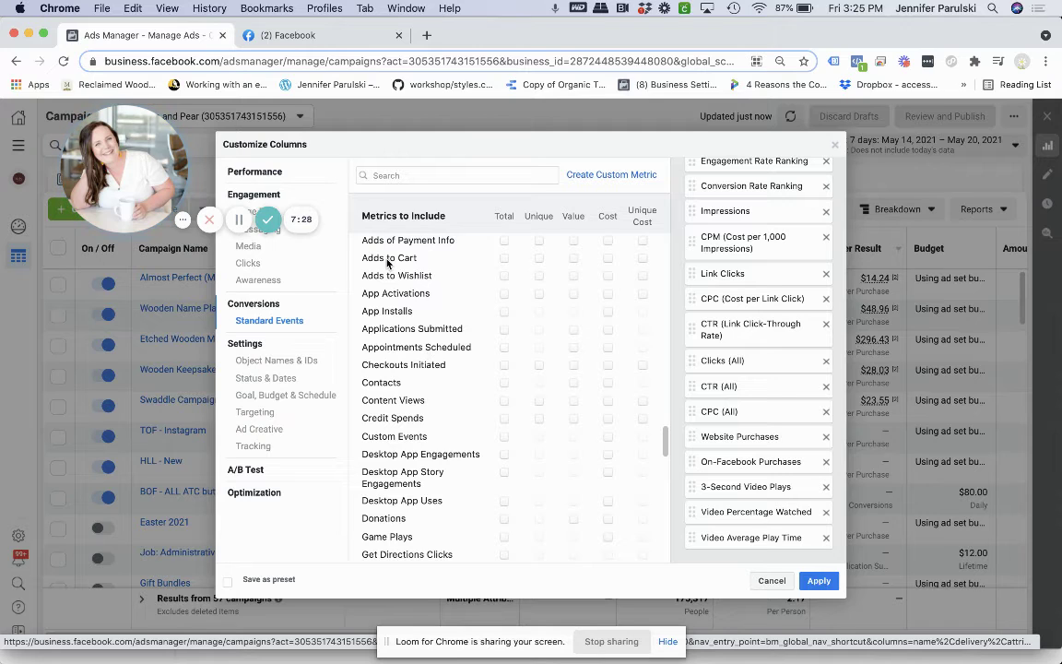
left_click(504, 259)
Search the metrics for purchases and add total Purchases, total Purchase ROAS and the Purchases value as columns
left_click(426, 174)
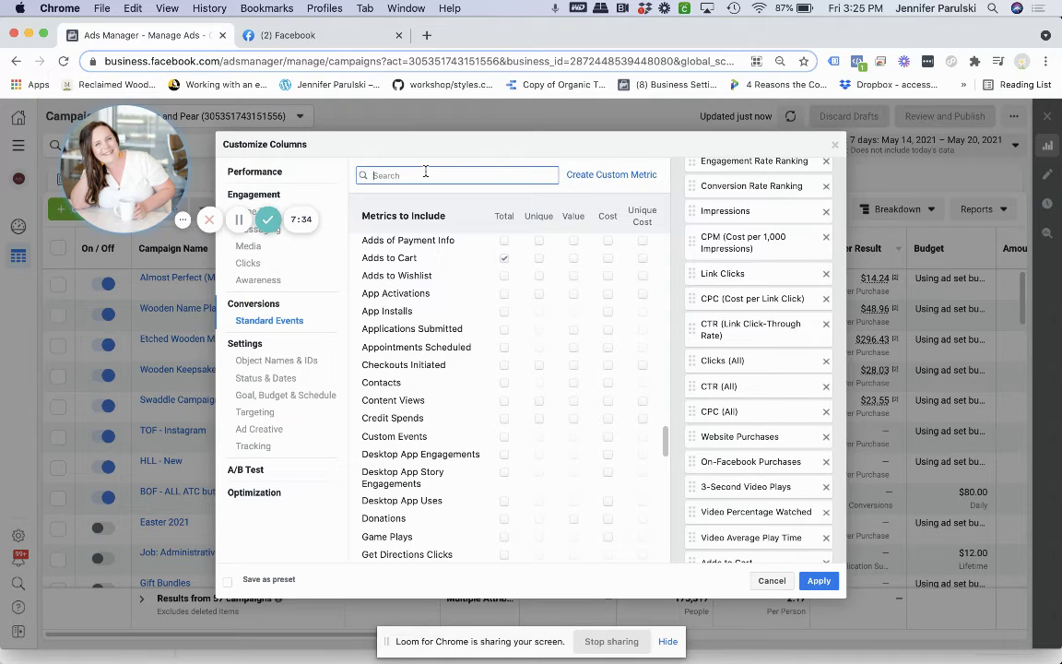
type("Purchase")
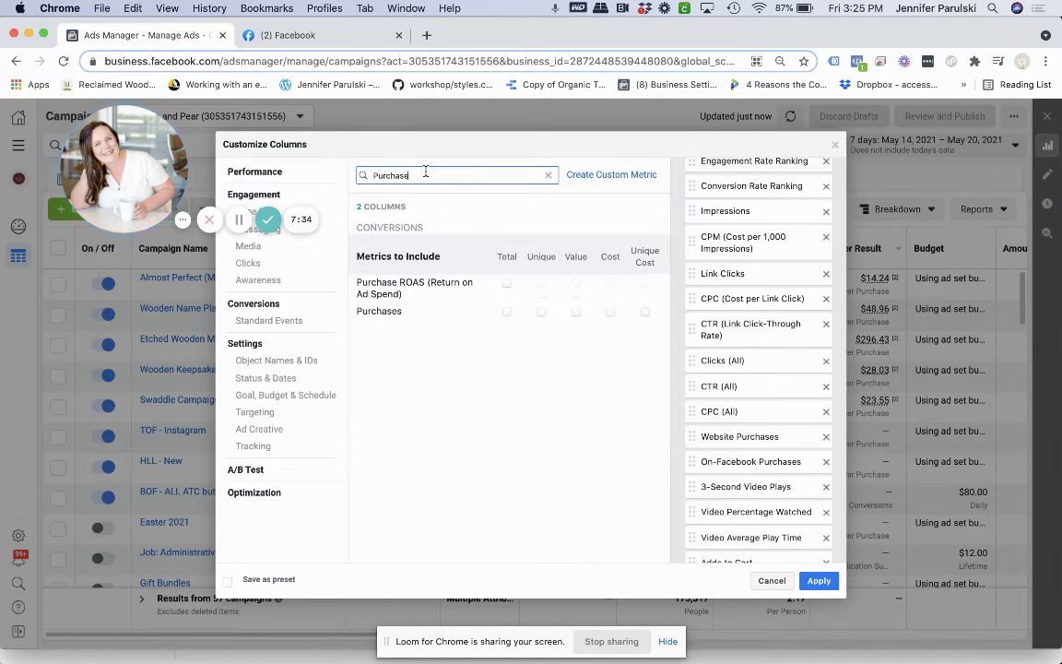
left_click(507, 312)
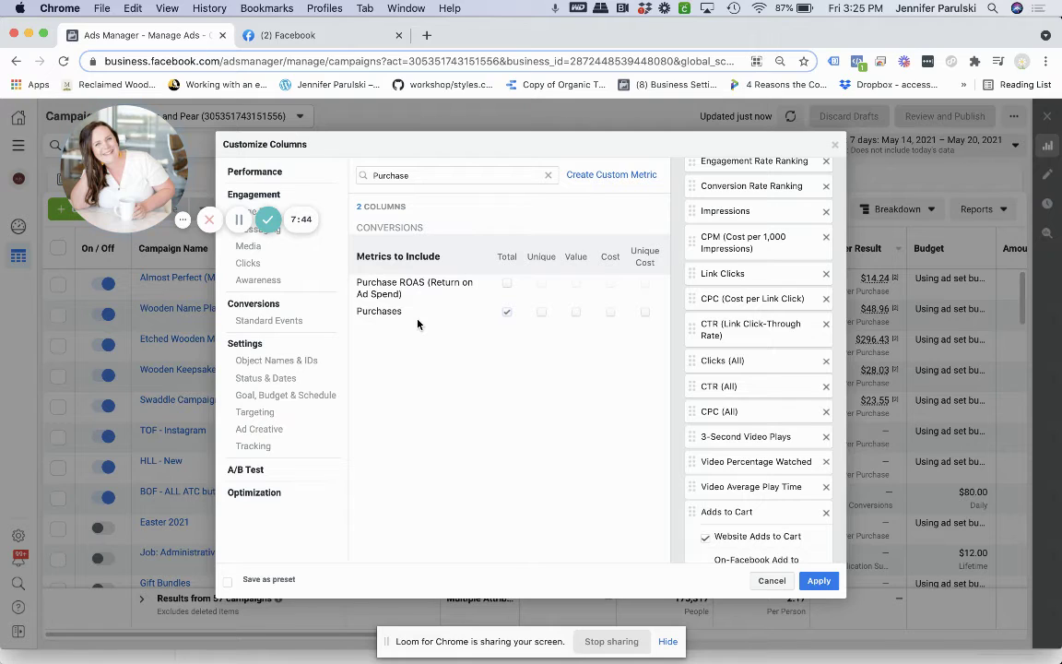
left_click(507, 286)
left_click(425, 174)
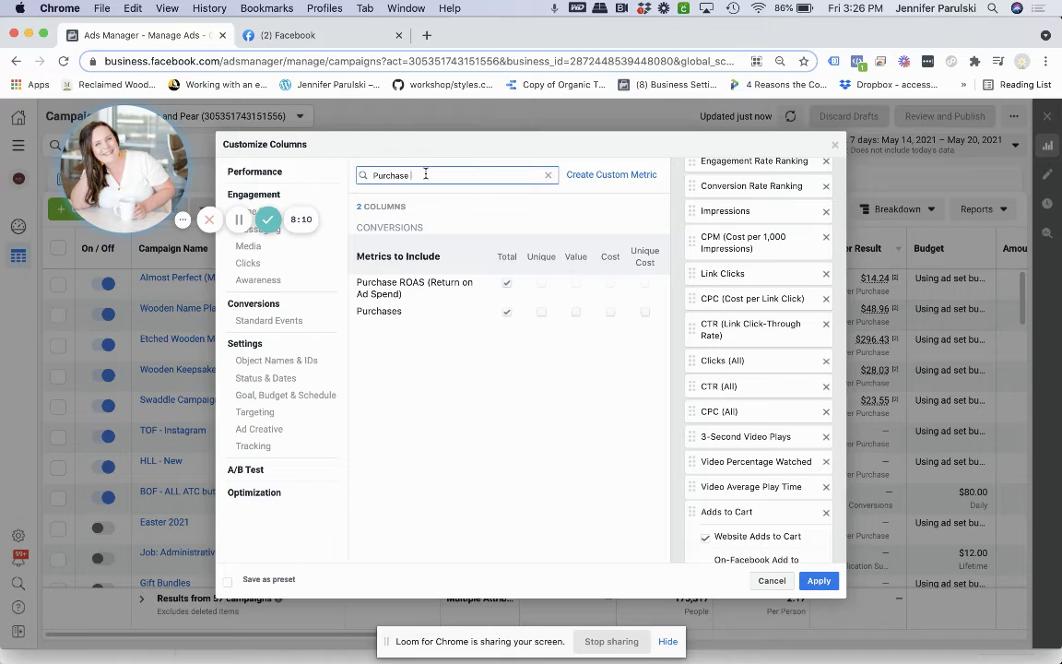
type("conver")
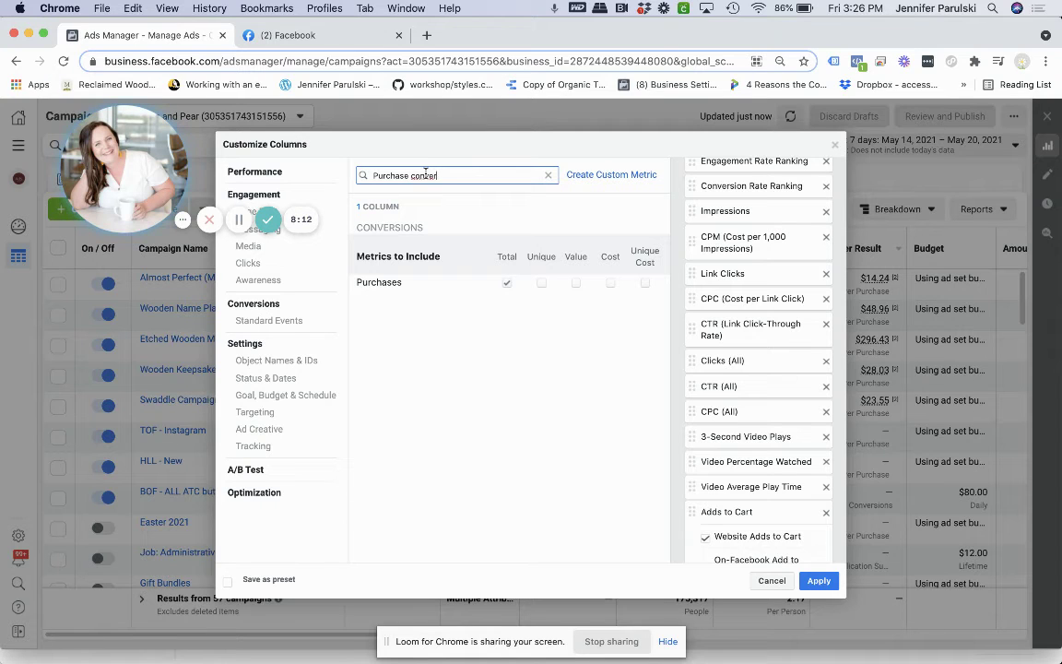
left_click(576, 284)
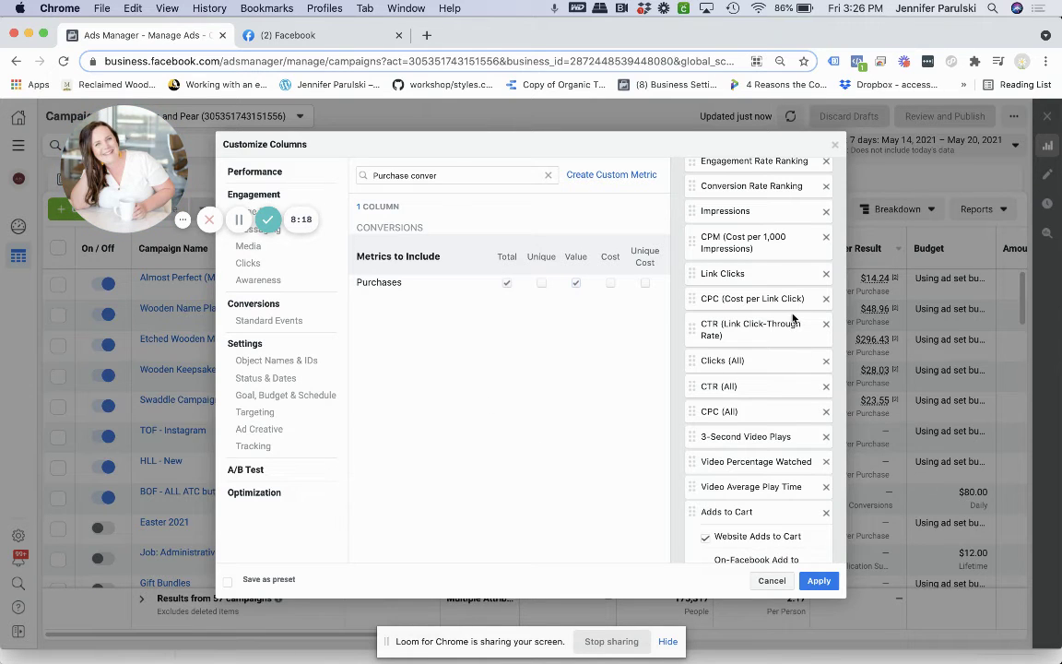
Exclude the on-Facebook breakdowns from the Adds to Cart, Purchases and Purchases Conversion Value columns
scroll(771, 296, "down", 5)
scroll(771, 295, "down", 1)
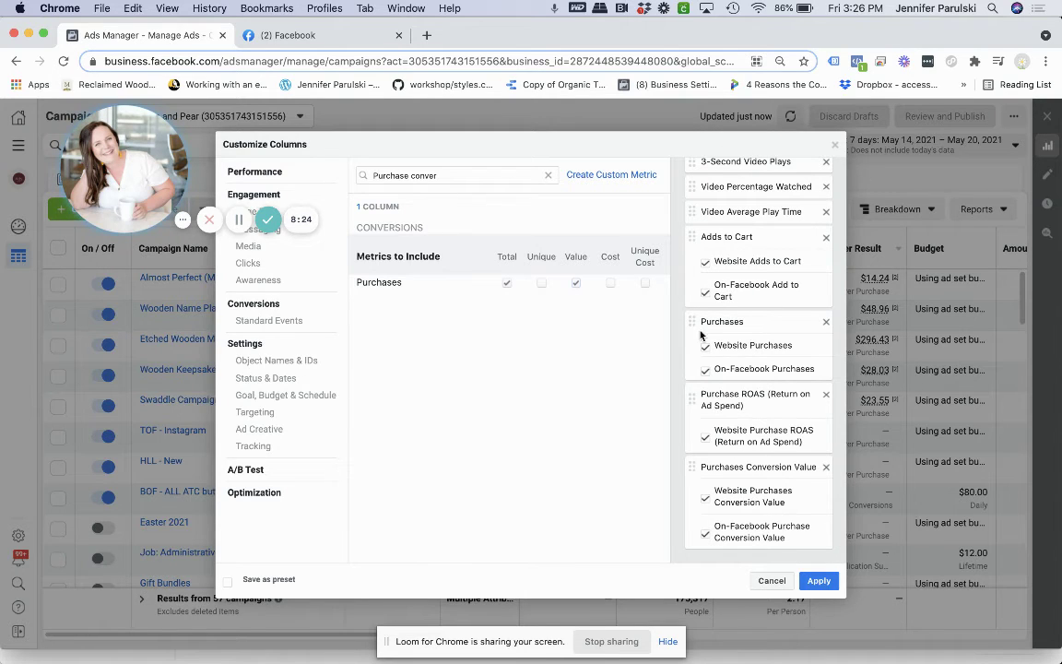
left_click(705, 292)
left_click(705, 534)
scroll(783, 443, "up", 1)
scroll(783, 442, "up", 1)
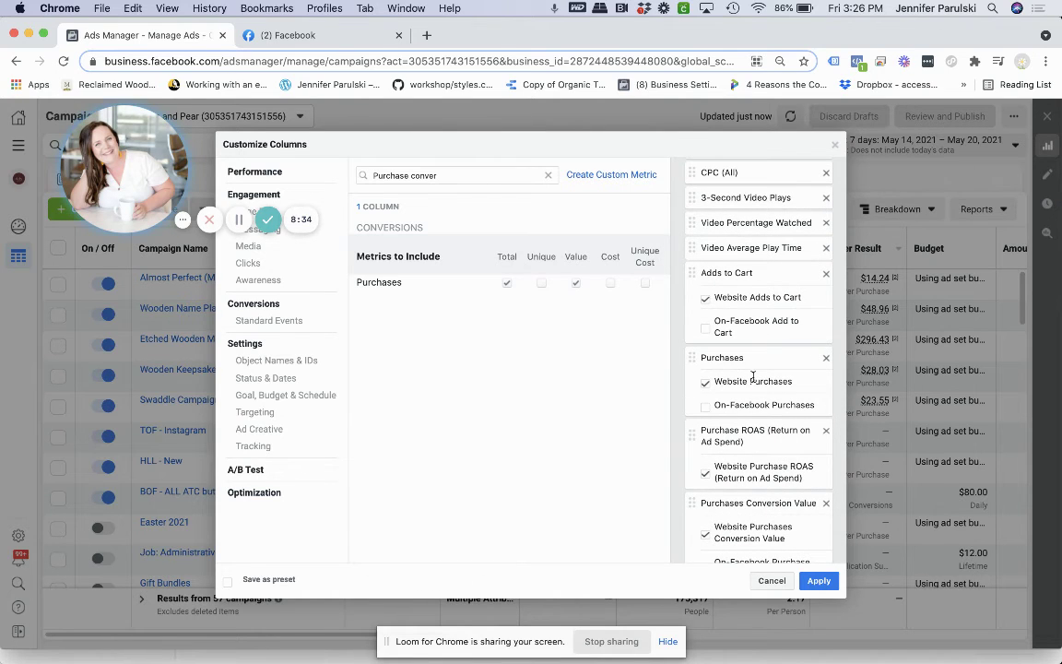
Remove the Video Average Play Time, Video Percentage Watched and 3-Second Video Plays columns from the selection
scroll(759, 369, "up", 5)
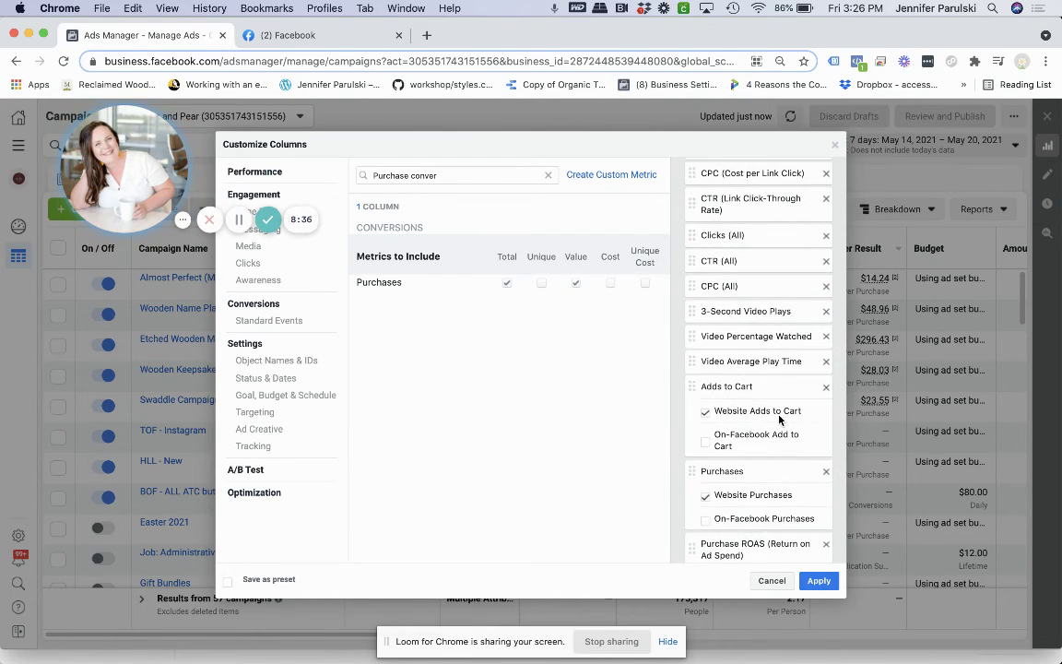
left_click(826, 361)
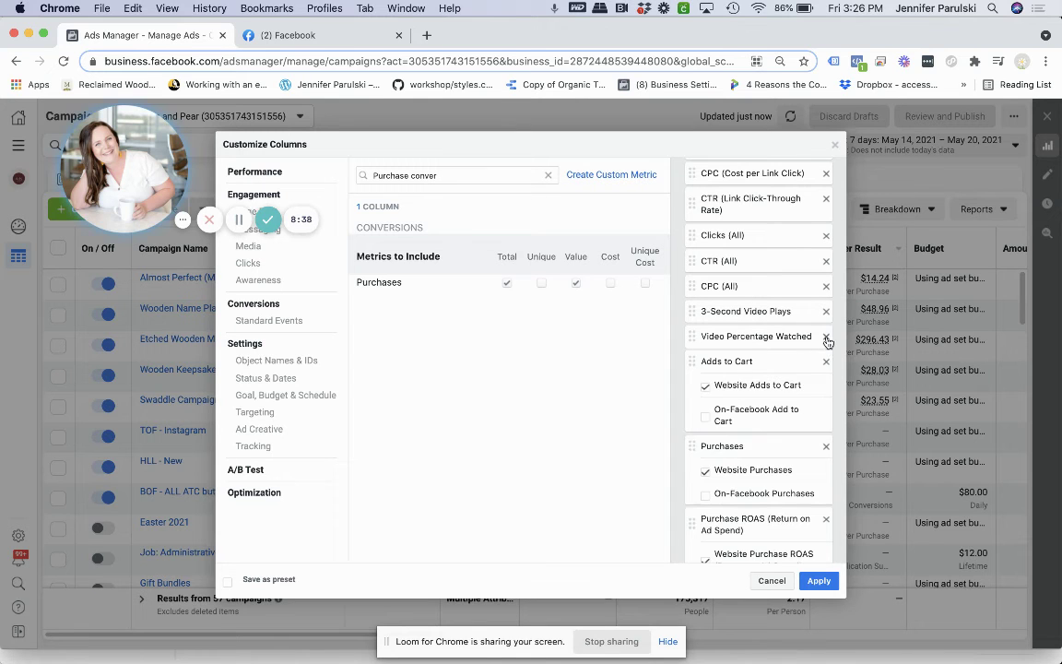
left_click(826, 335)
left_click(826, 314)
Remove the Schedule, Ends and Amount Spent columns from the selection
scroll(828, 316, "up", 4)
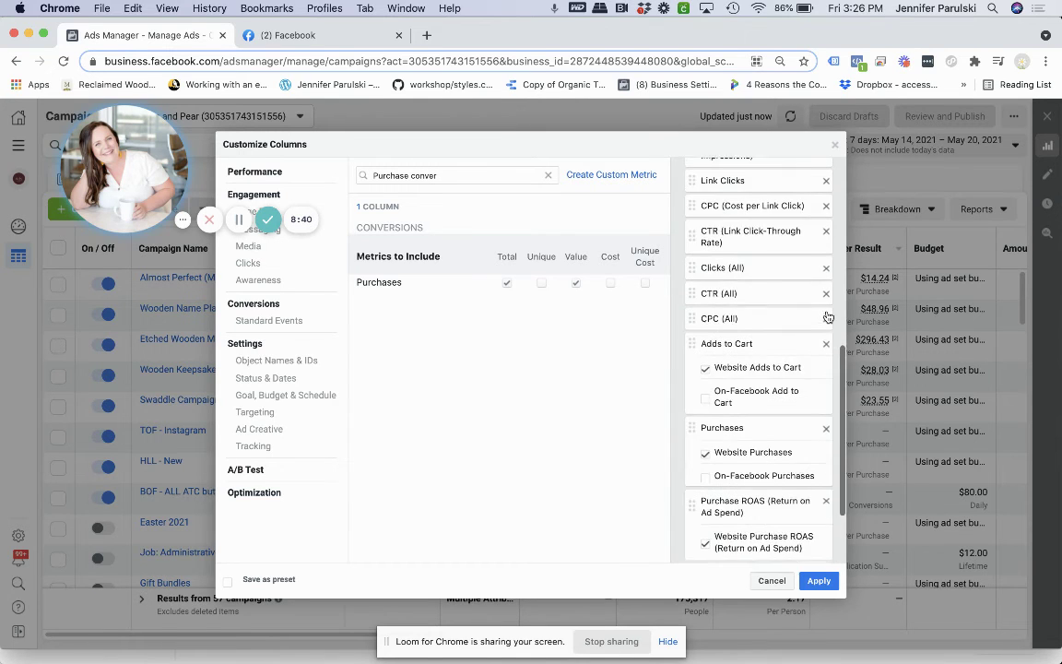
scroll(828, 316, "up", 5)
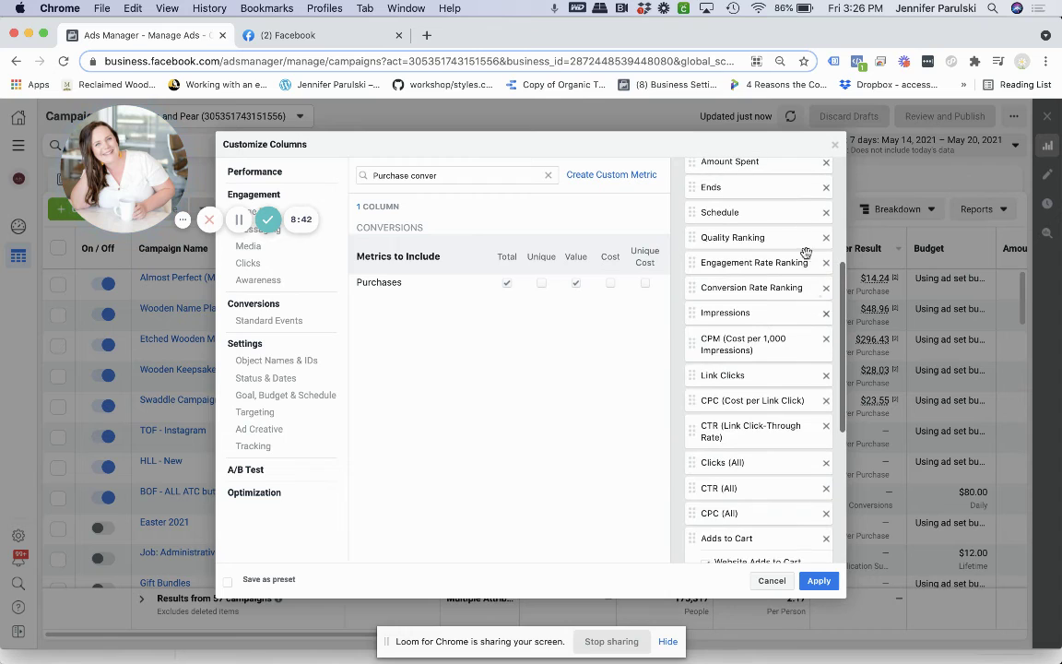
left_click(826, 213)
scroll(825, 217, "up", 1)
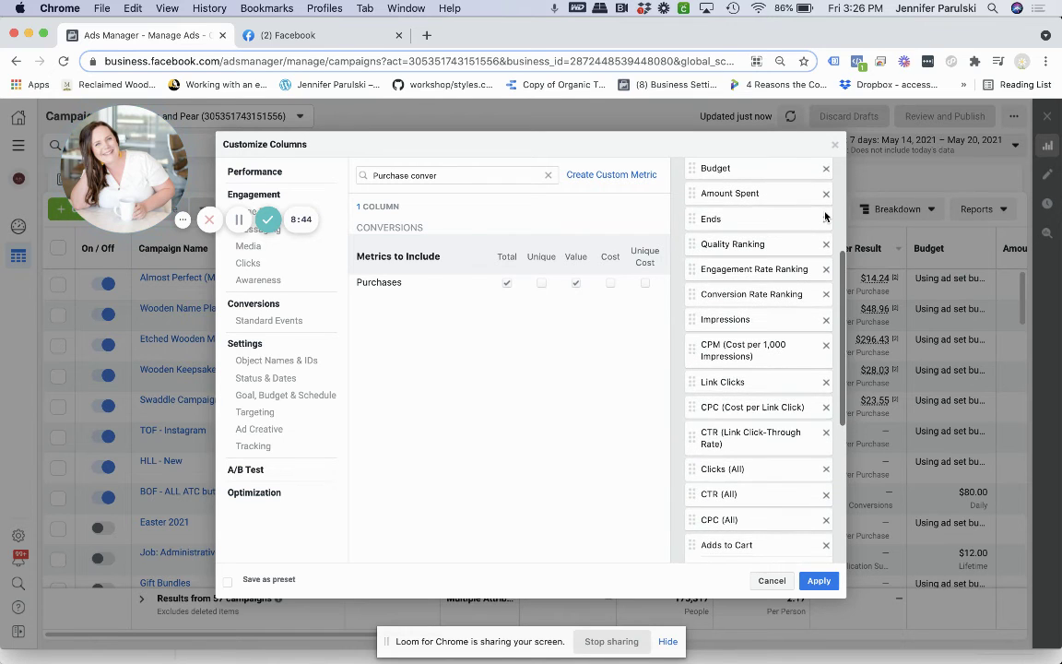
left_click(826, 218)
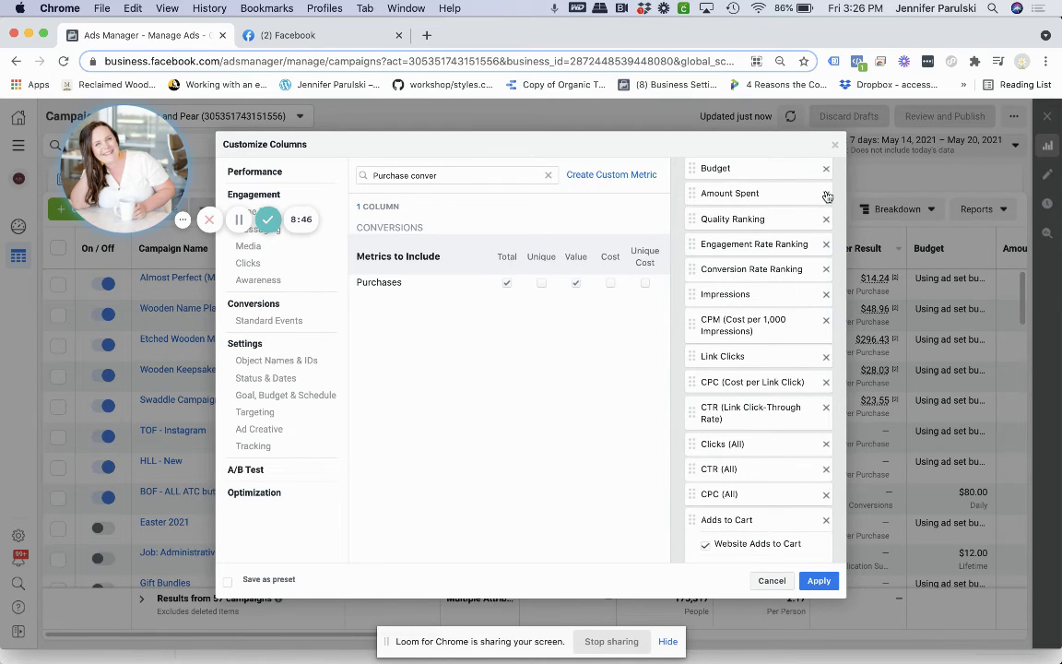
left_click(826, 194)
Remove the Frequency and Reach columns from the selection
scroll(751, 342, "up", 7)
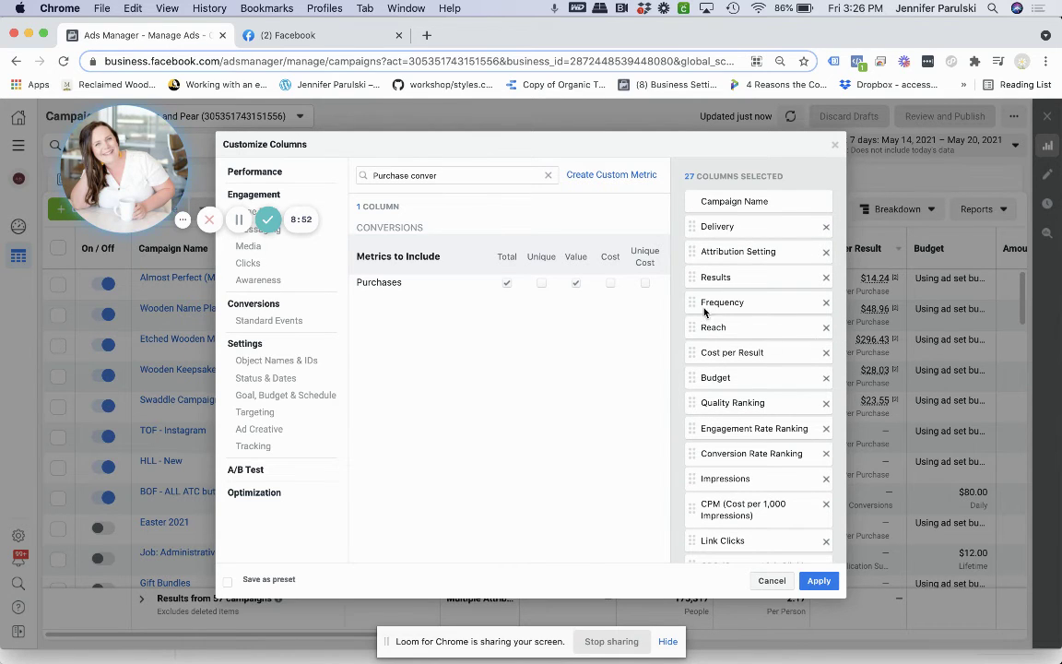
left_click(826, 302)
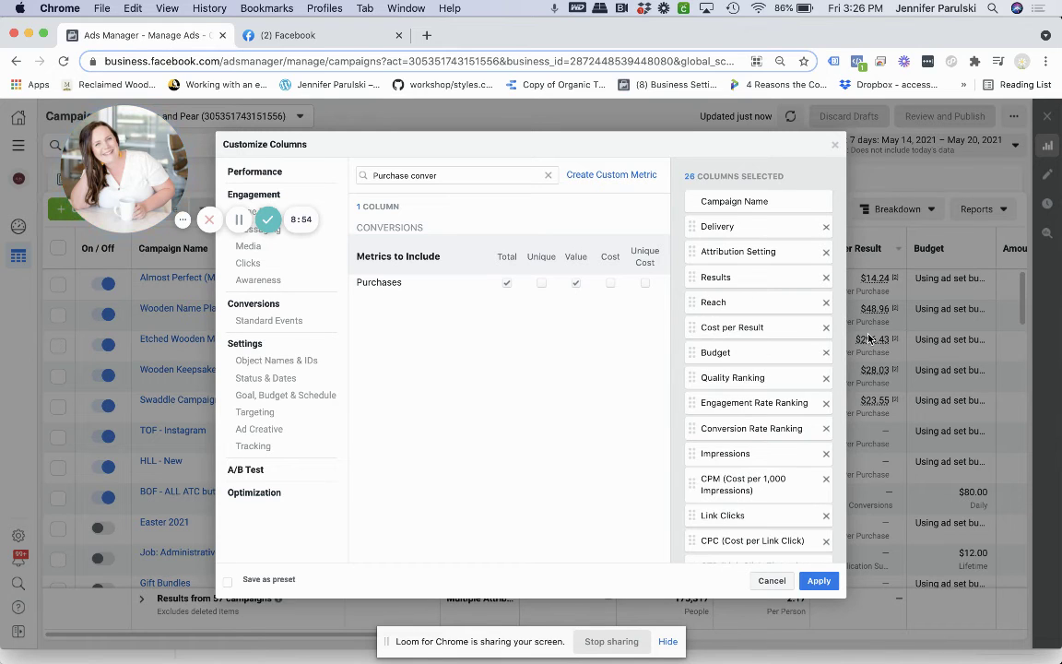
left_click(826, 303)
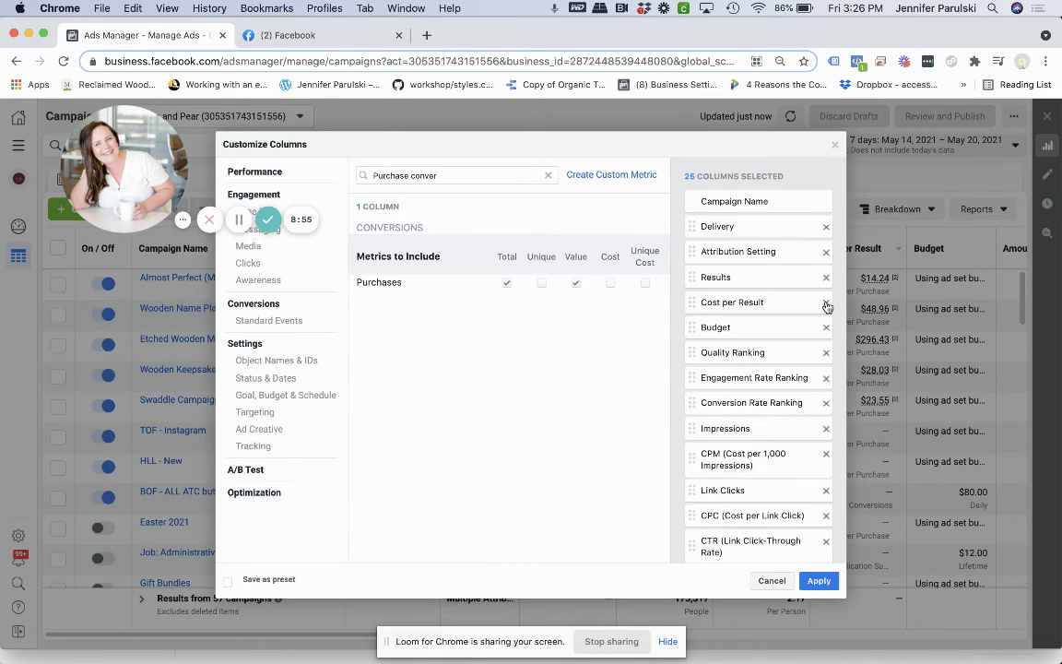
Save the column selection as a preset named REPORTING and apply it
left_click(227, 582)
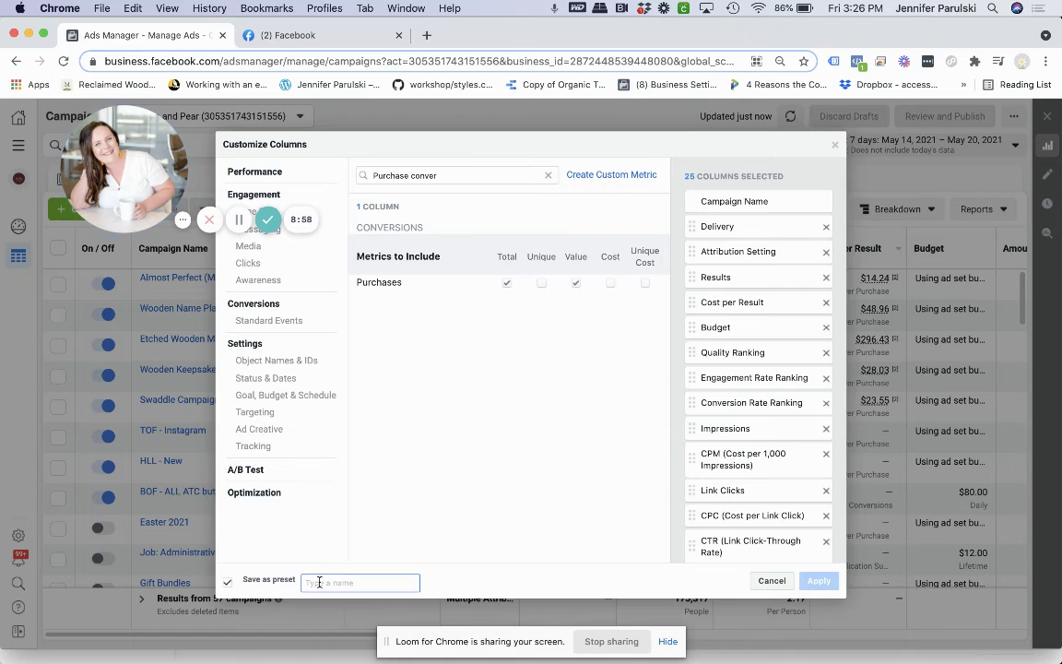
type("RE")
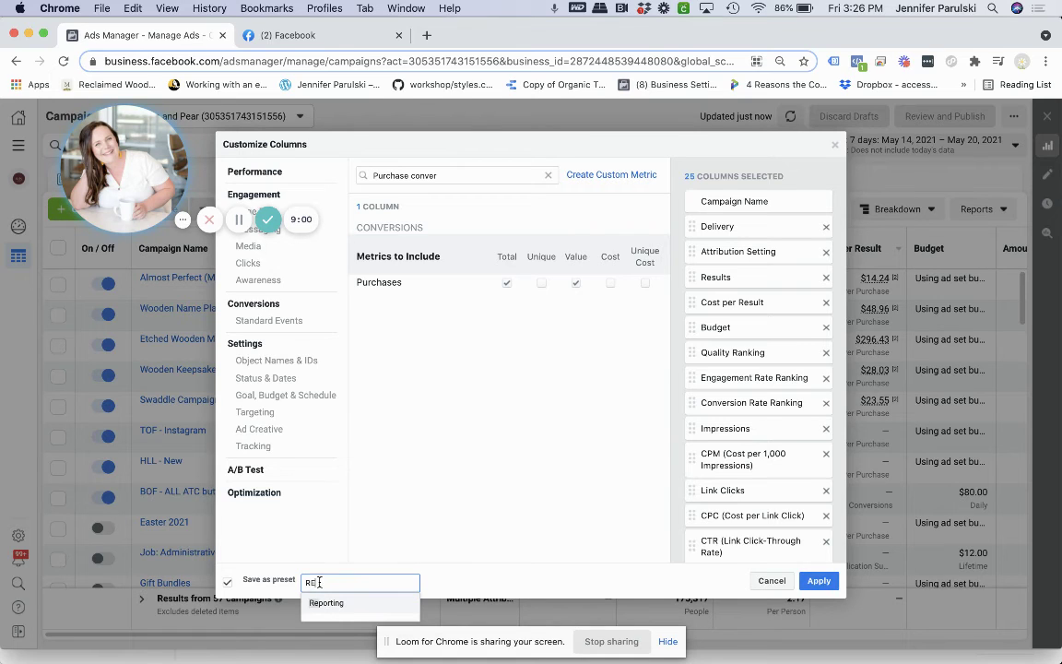
type("PORTING")
left_click(823, 580)
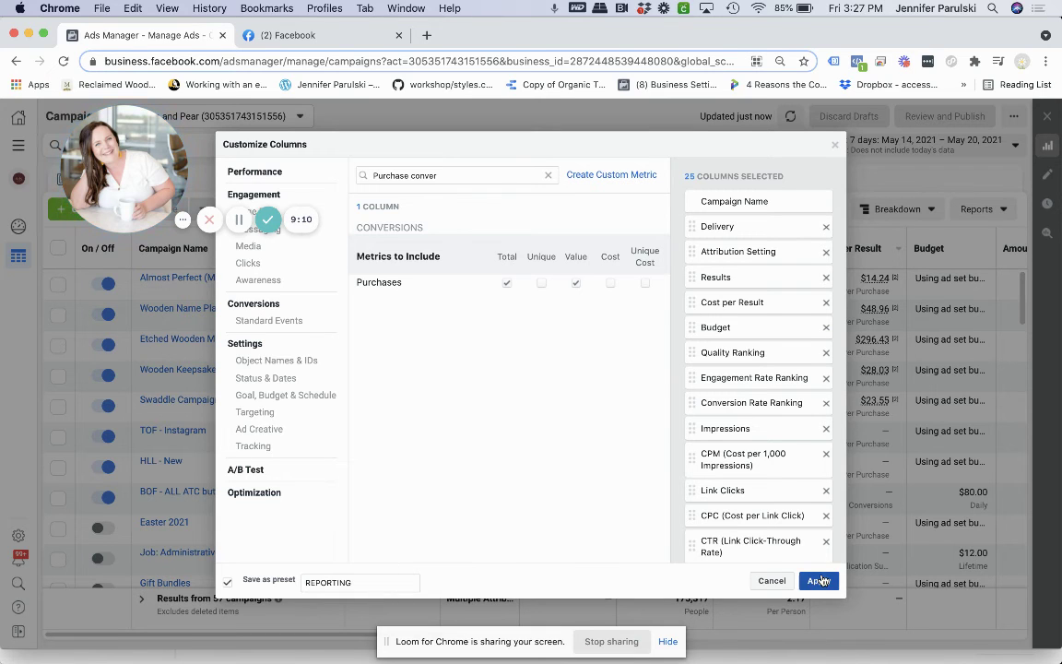
left_click(242, 222)
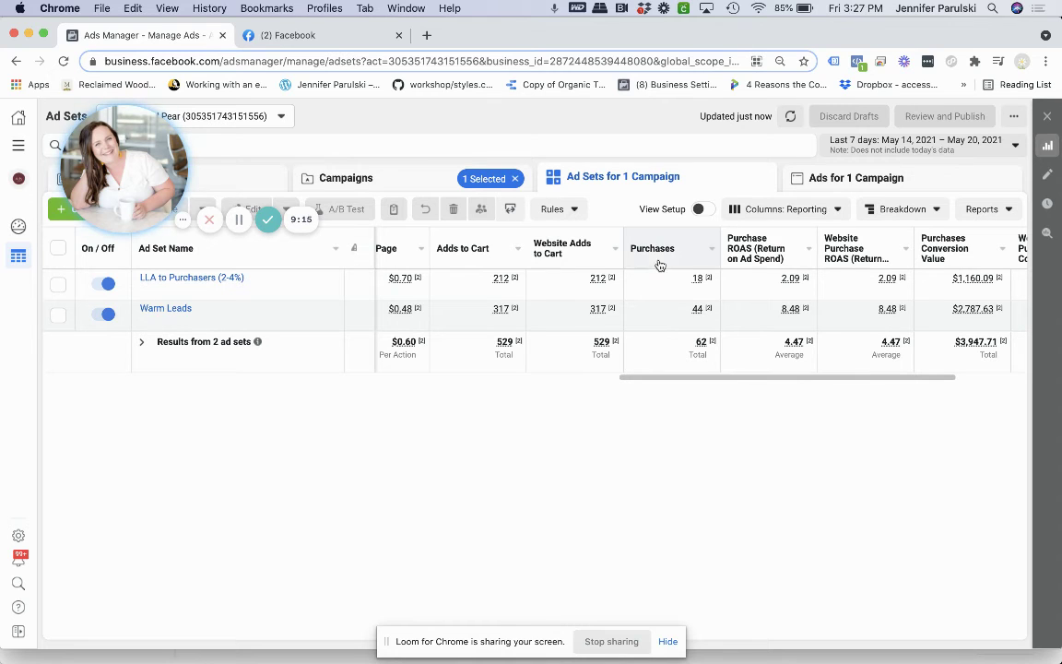
Check which column preset the ad sets use and examine their link click, cart, purchase, ROAS and conversion value columns
left_click(793, 212)
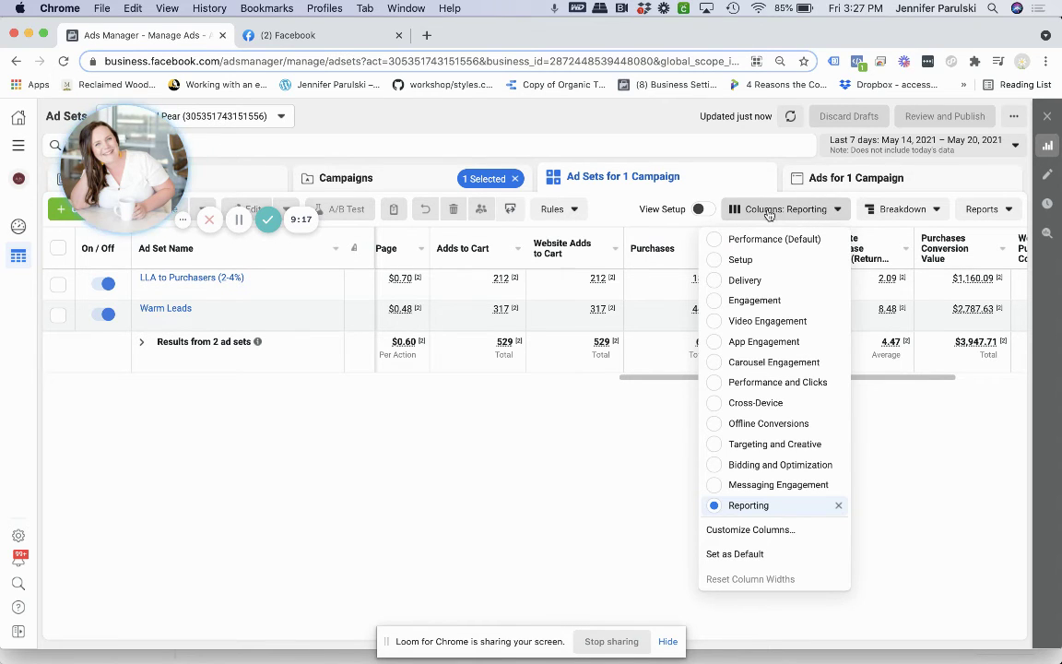
left_click(503, 537)
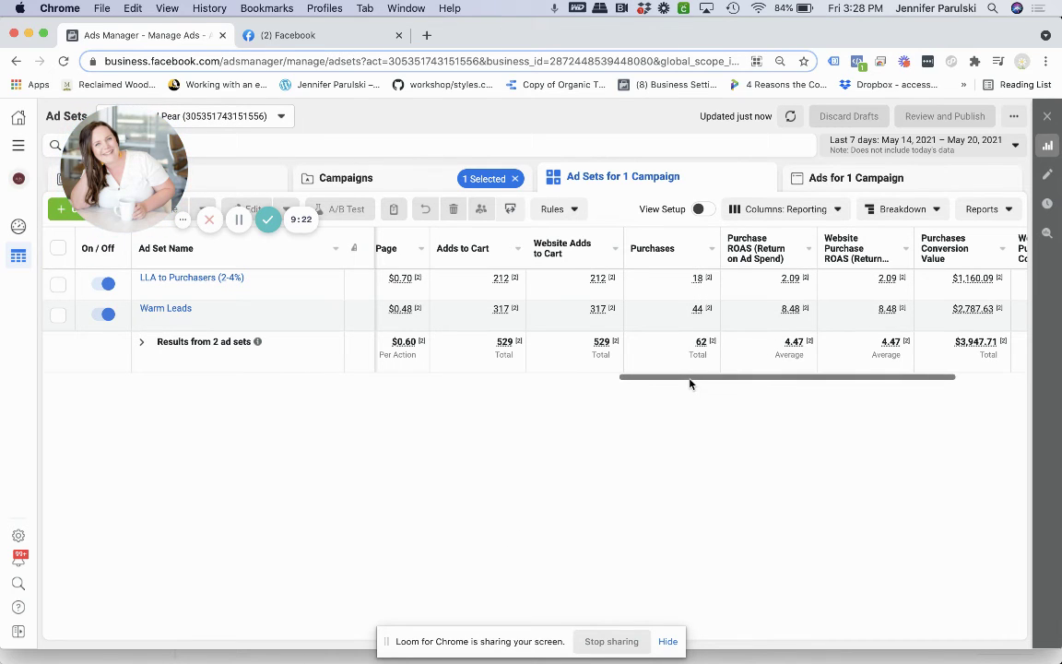
left_click_drag(690, 378, 590, 387)
scroll(590, 391, "left", 5)
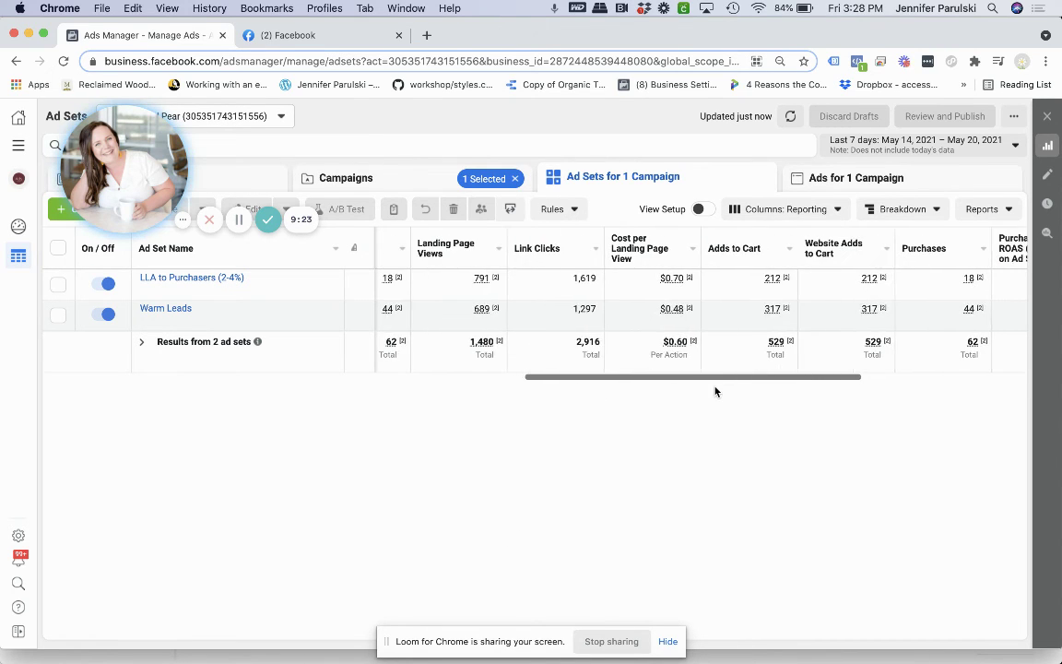
scroll(715, 391, "right", 6)
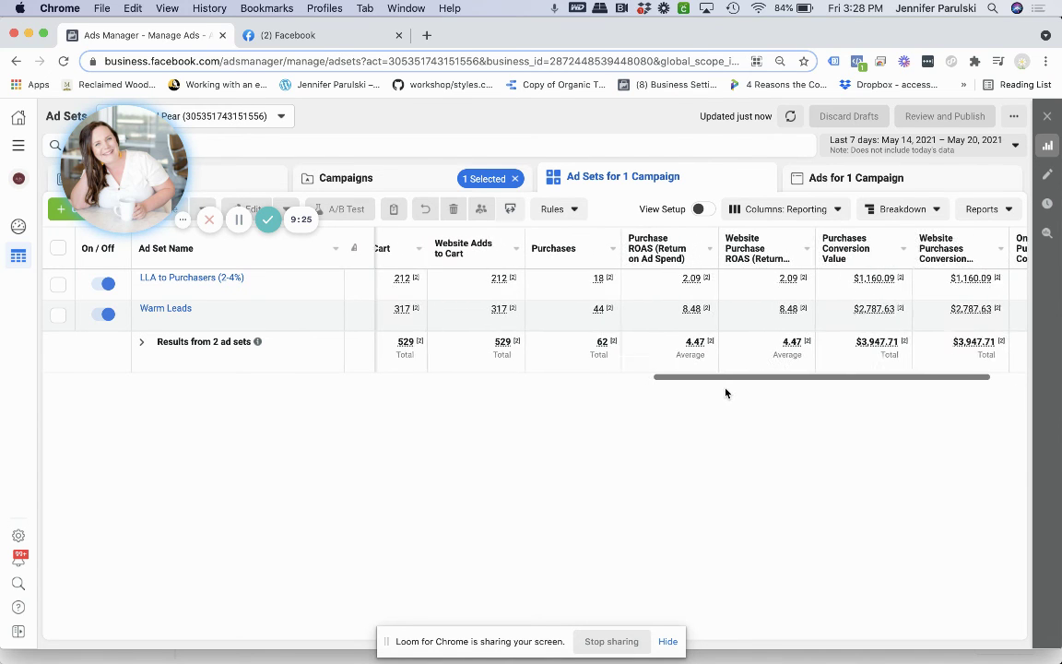